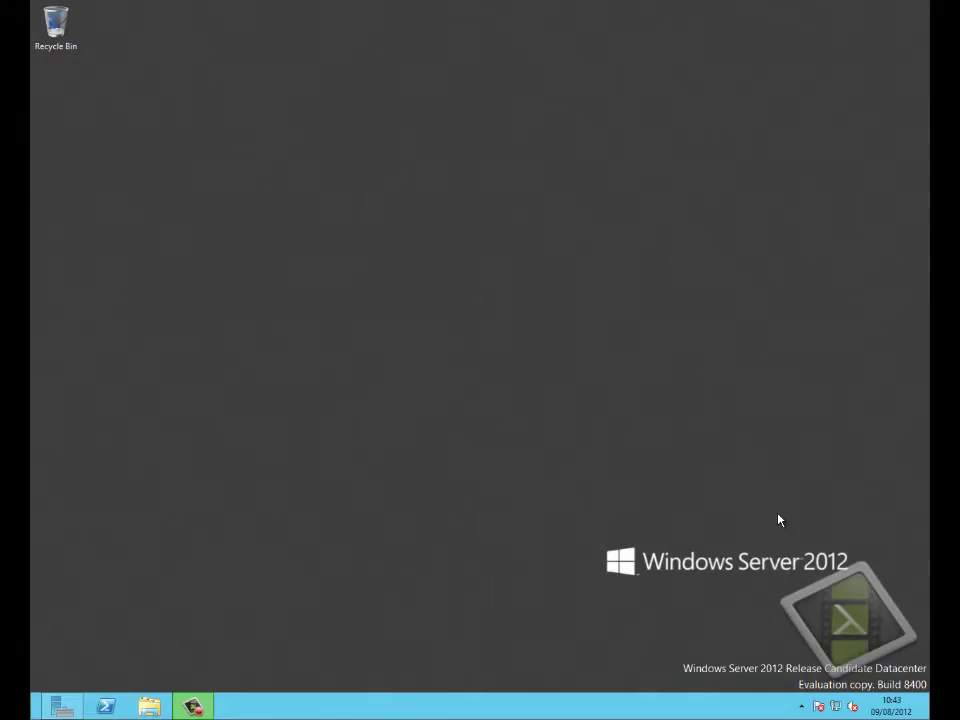
# - Open Hyper-V Manager for host QA-HV03 from Server Manager's Hyper-V page
pyautogui.moveTo(62, 706)
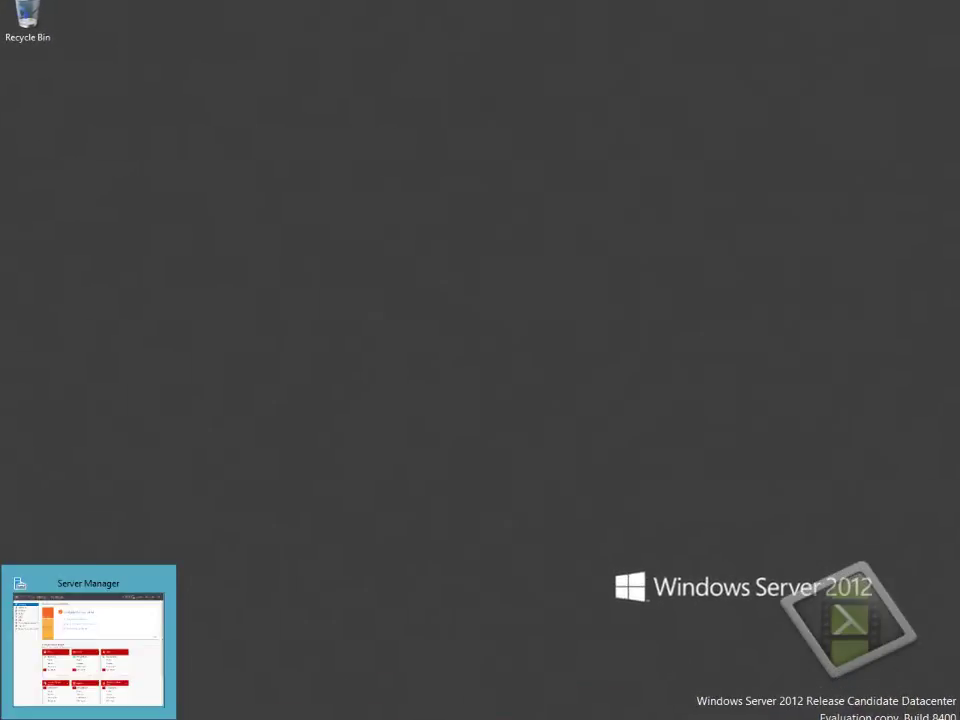
pyautogui.click(88, 640)
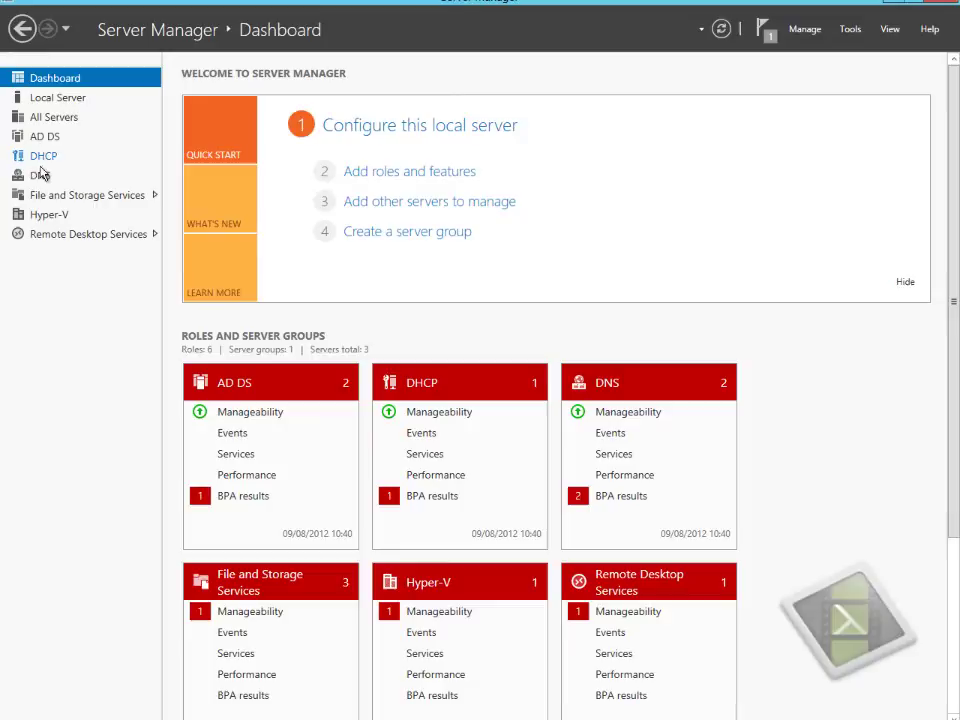
pyautogui.click(48, 215)
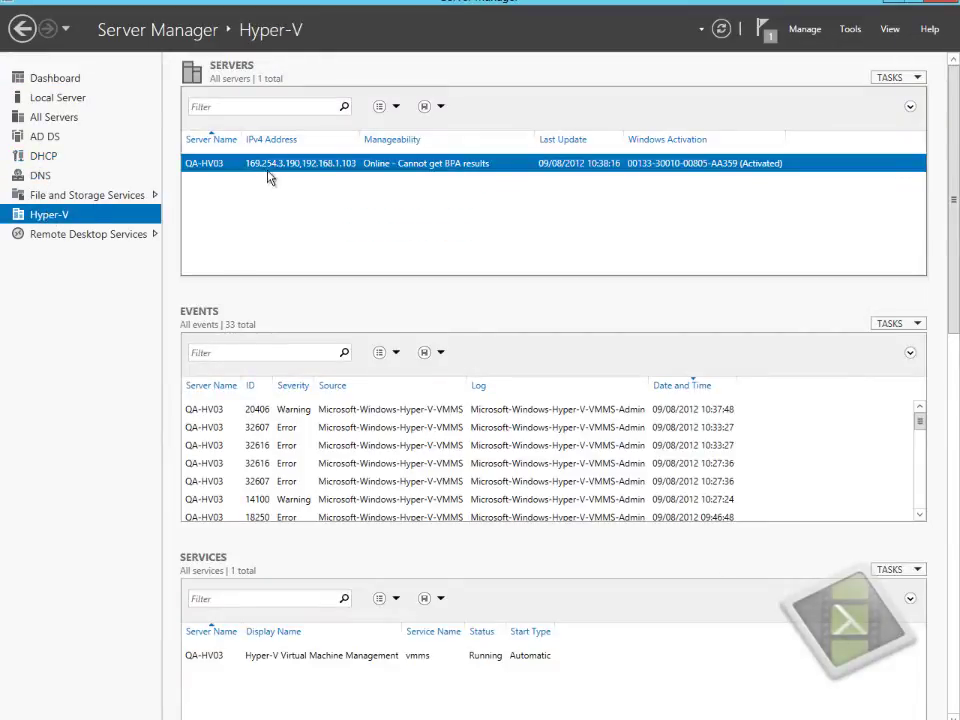
pyautogui.rightClick(237, 170)
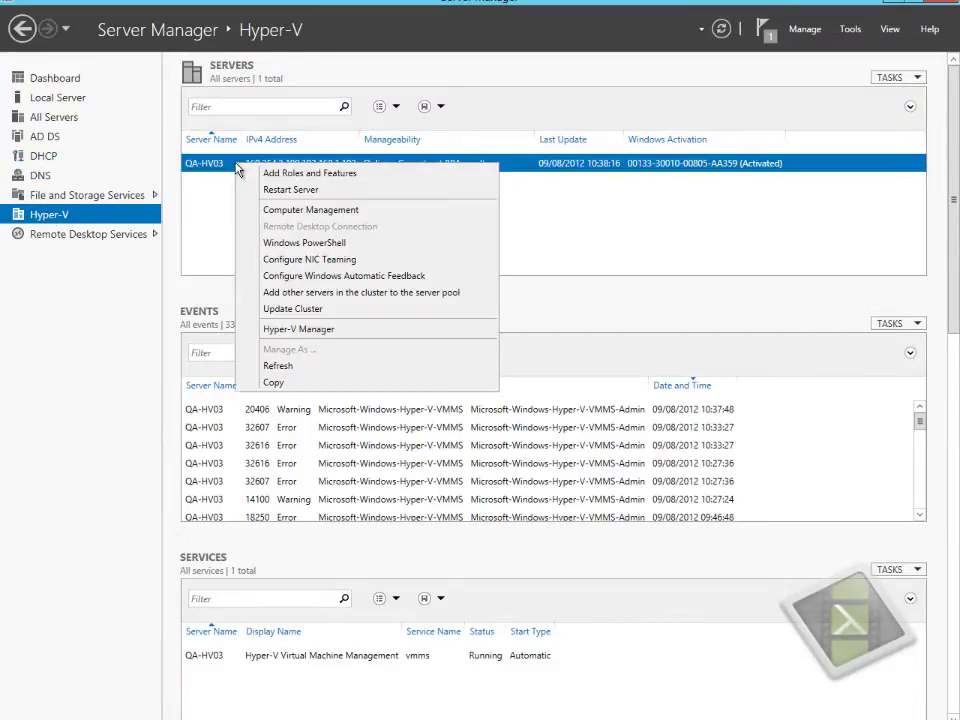
pyautogui.click(320, 330)
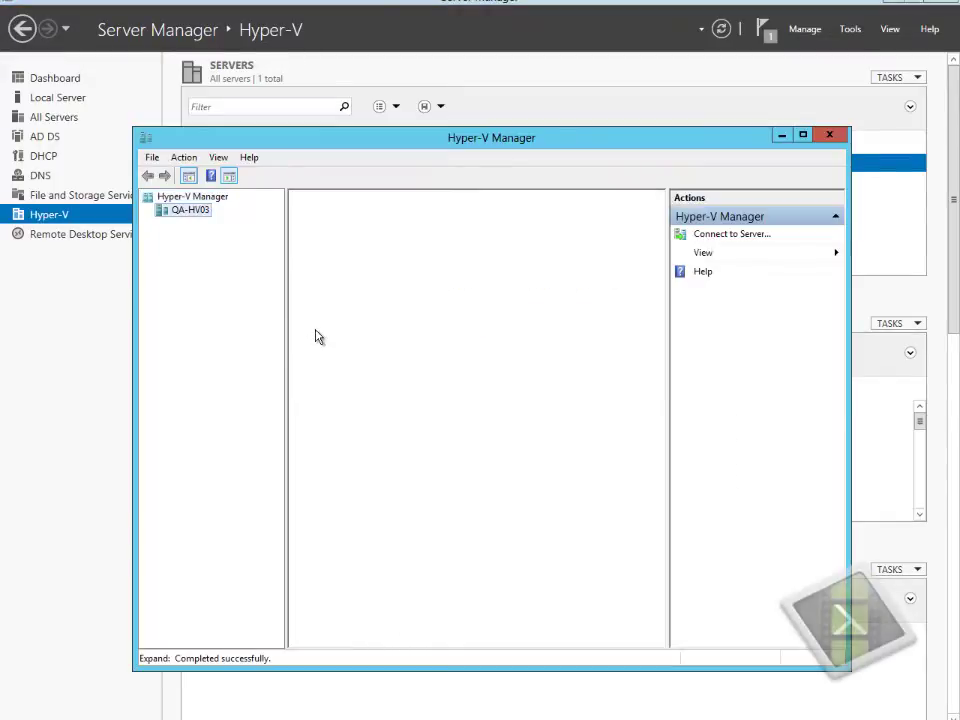
# - Take a snapshot of the running QA-DC01 virtual machine
pyautogui.click(325, 246)
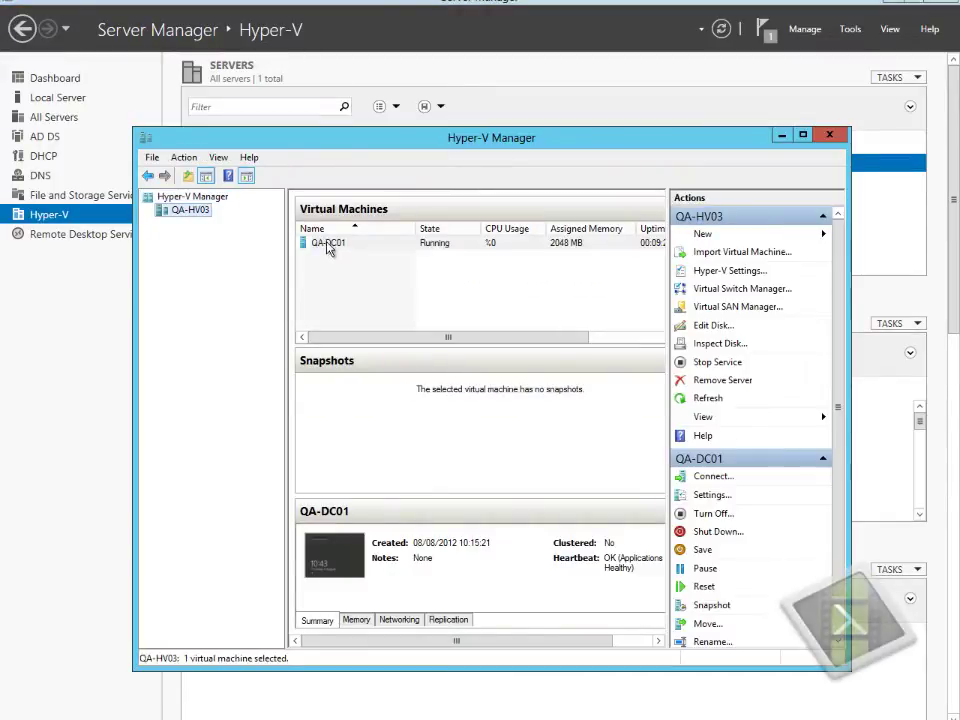
pyautogui.rightClick(327, 248)
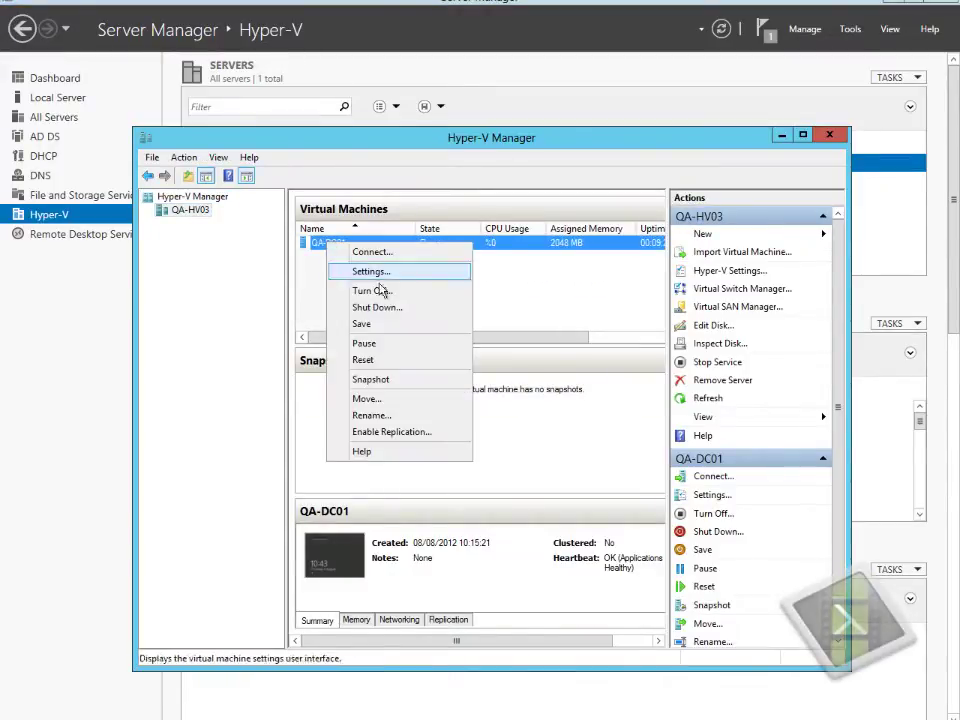
pyautogui.click(384, 381)
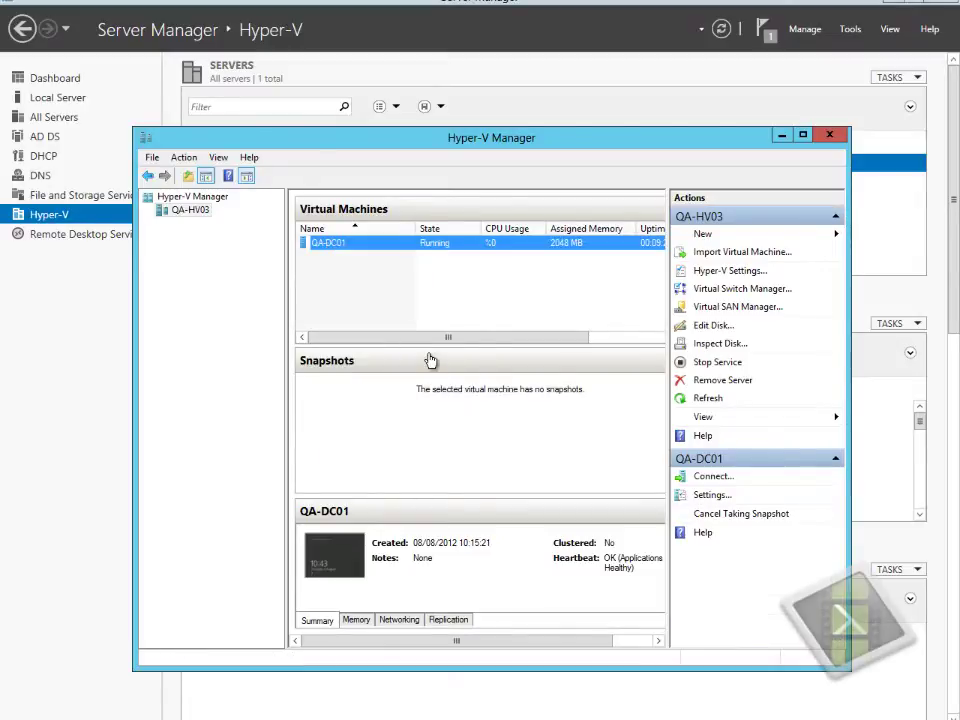
pyautogui.moveTo(426, 338); pyautogui.dragTo(524, 349)
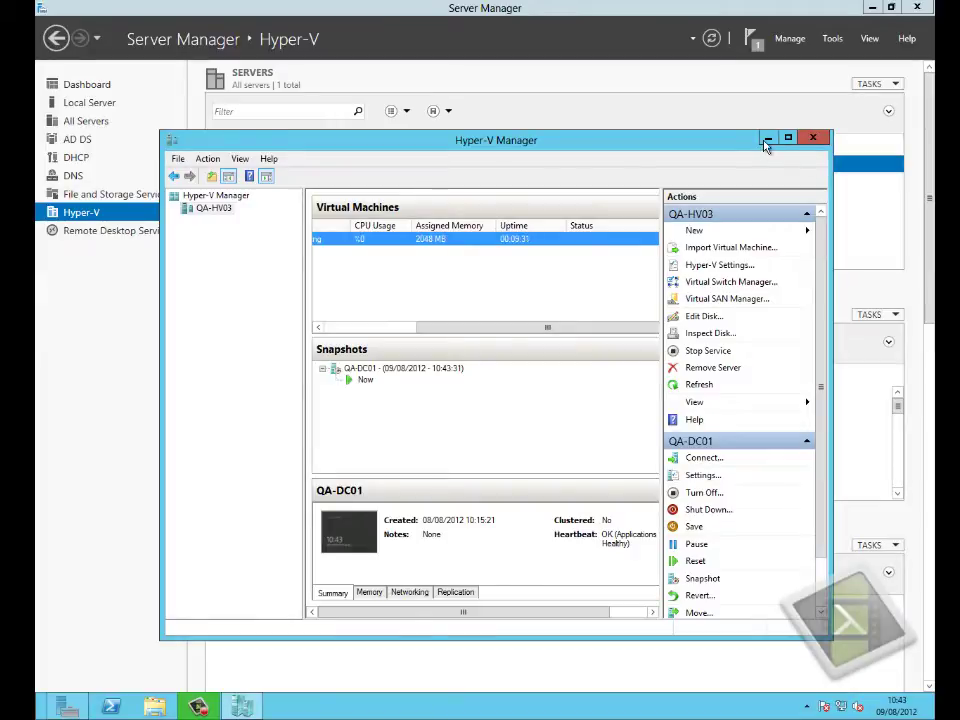
# - Open Active Directory Users and Computers on QA-DC01 from the AD DS page
pyautogui.click(766, 140)
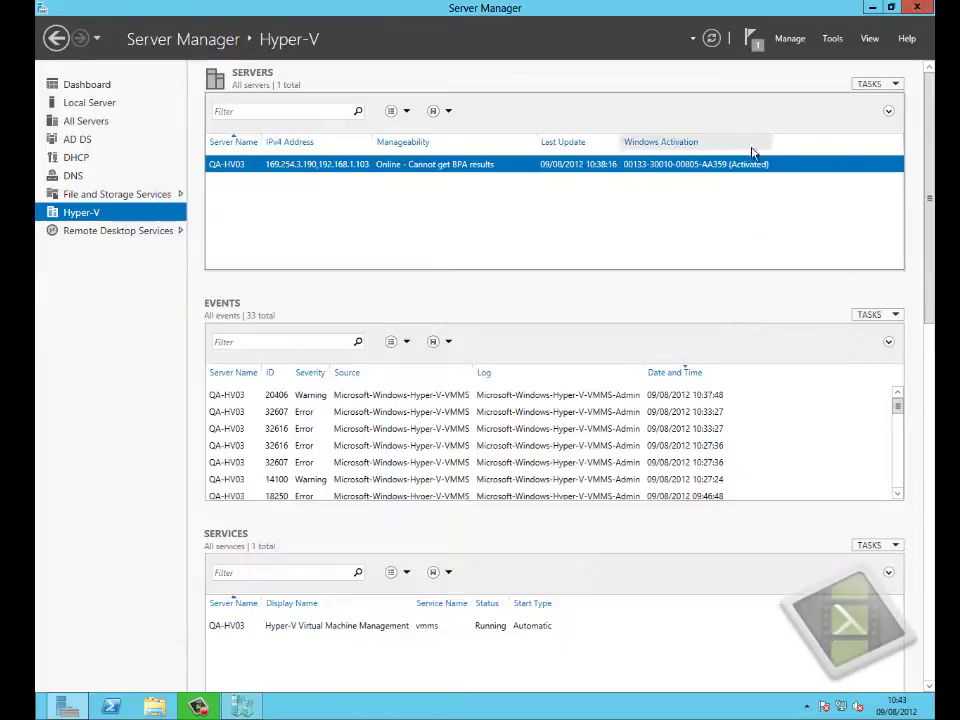
pyautogui.click(75, 141)
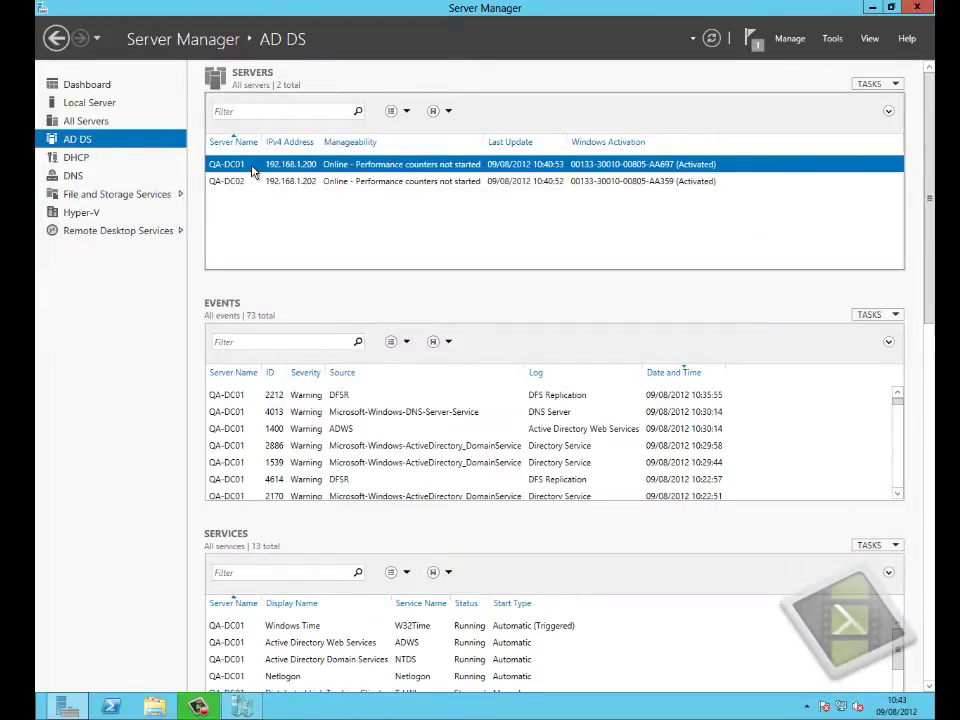
pyautogui.rightClick(255, 171)
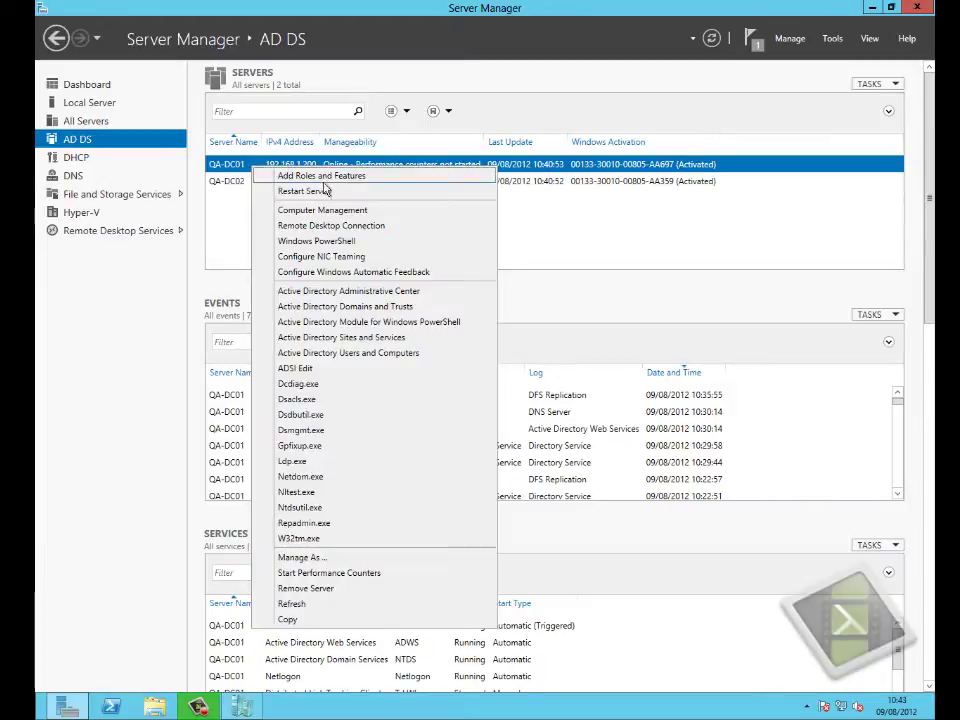
pyautogui.click(333, 357)
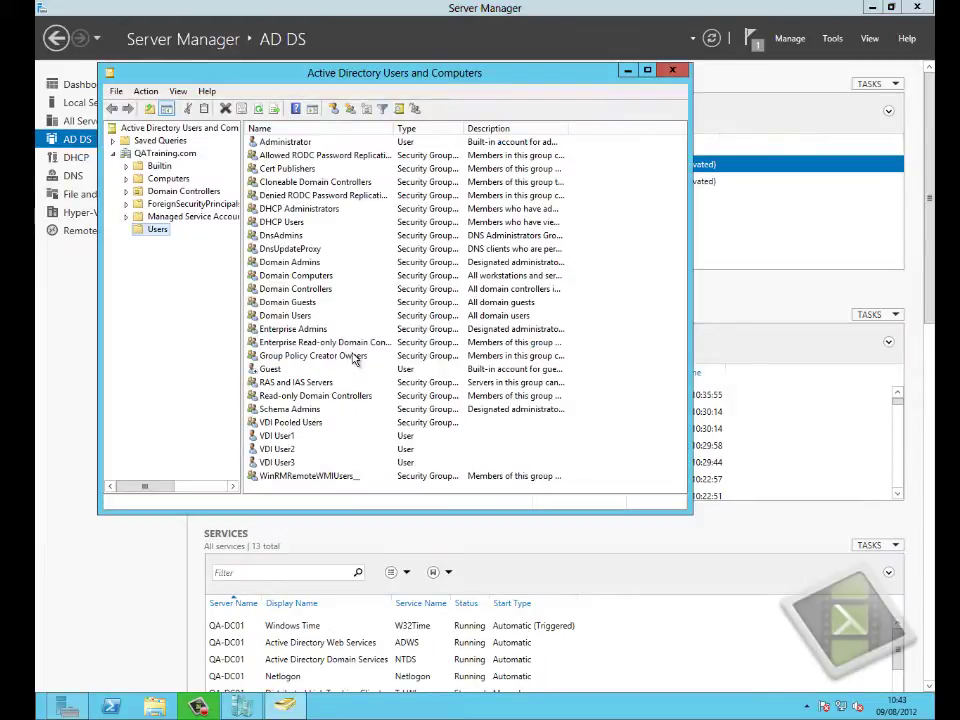
# - Start a new user in Users named Snapshot User with logon name SUser
pyautogui.rightClick(155, 230)
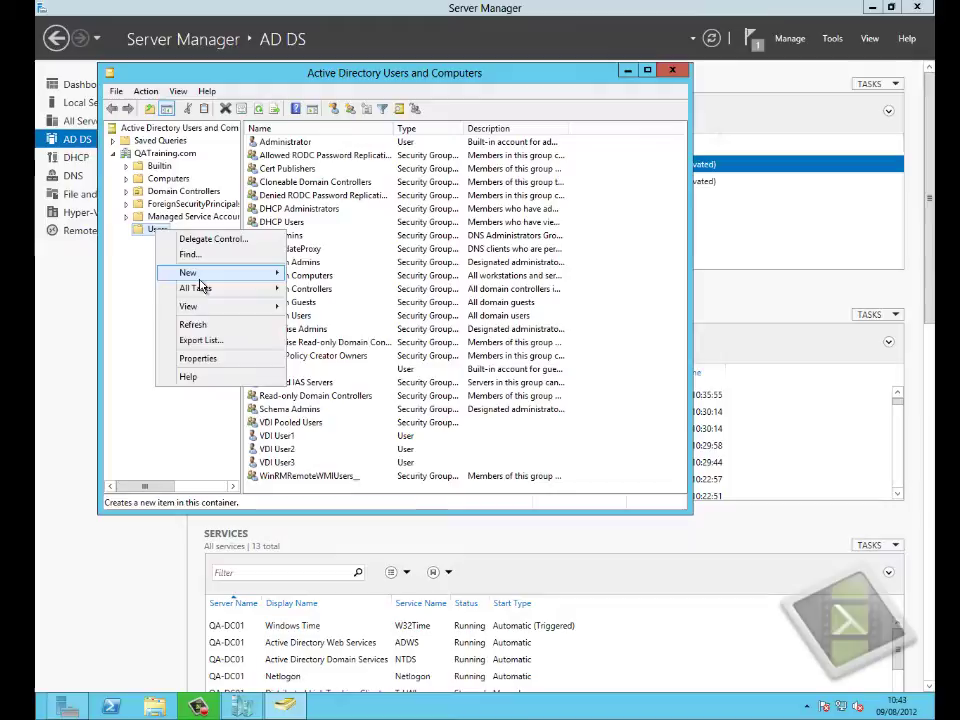
pyautogui.moveTo(268, 276)
pyautogui.click(321, 407)
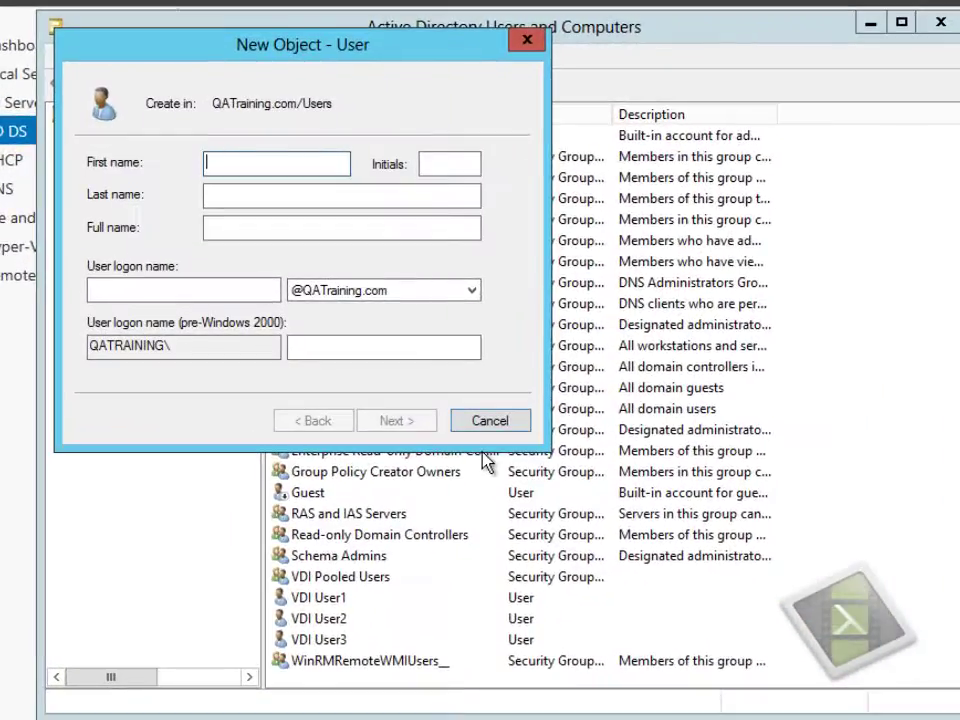
pyautogui.write('S')
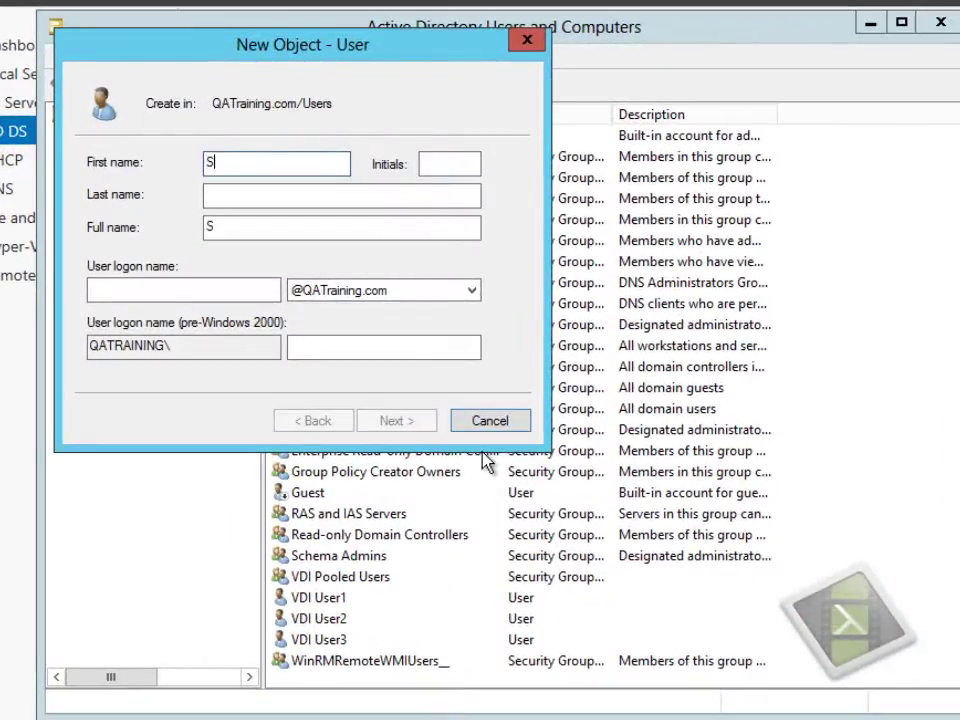
pyautogui.write('napshot')
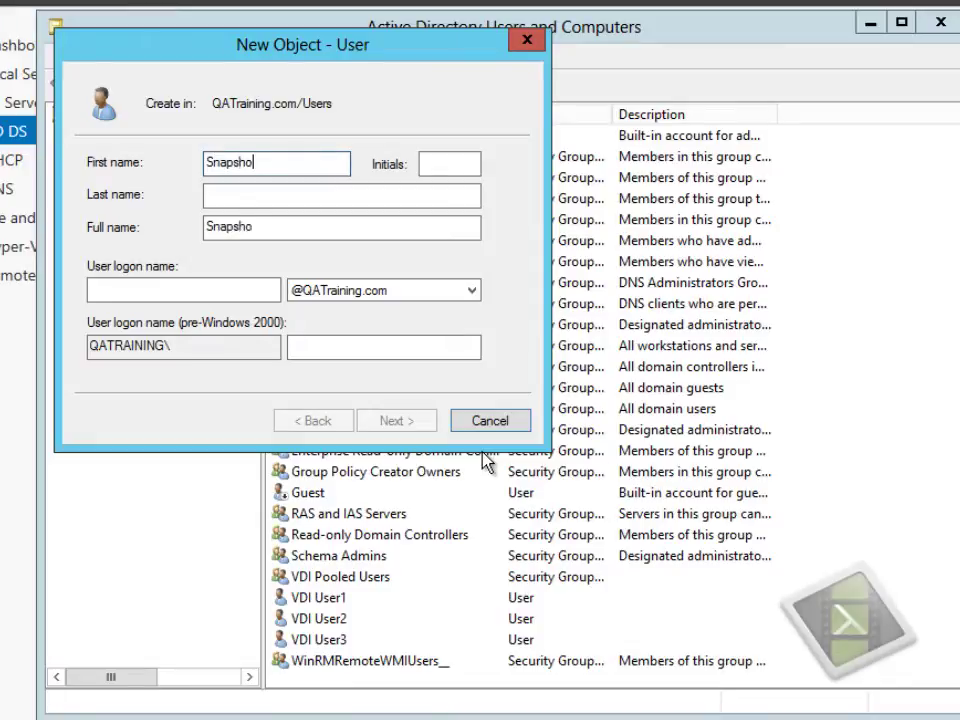
pyautogui.press('Tab')
pyautogui.press('Tab')
pyautogui.write('User')
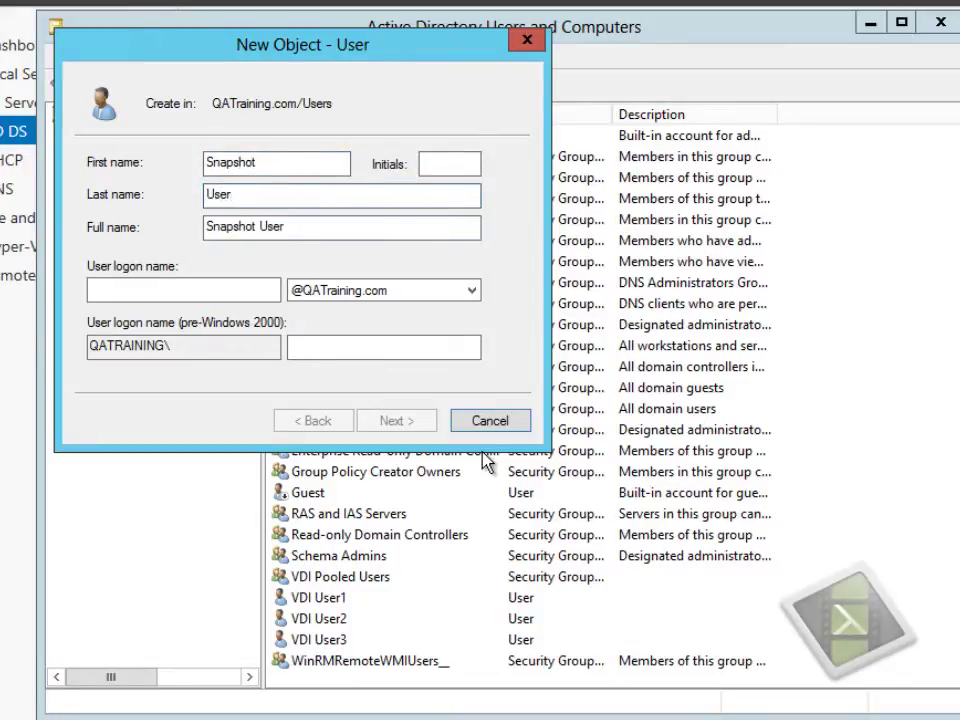
pyautogui.press('Tab')
pyautogui.press('Tab')
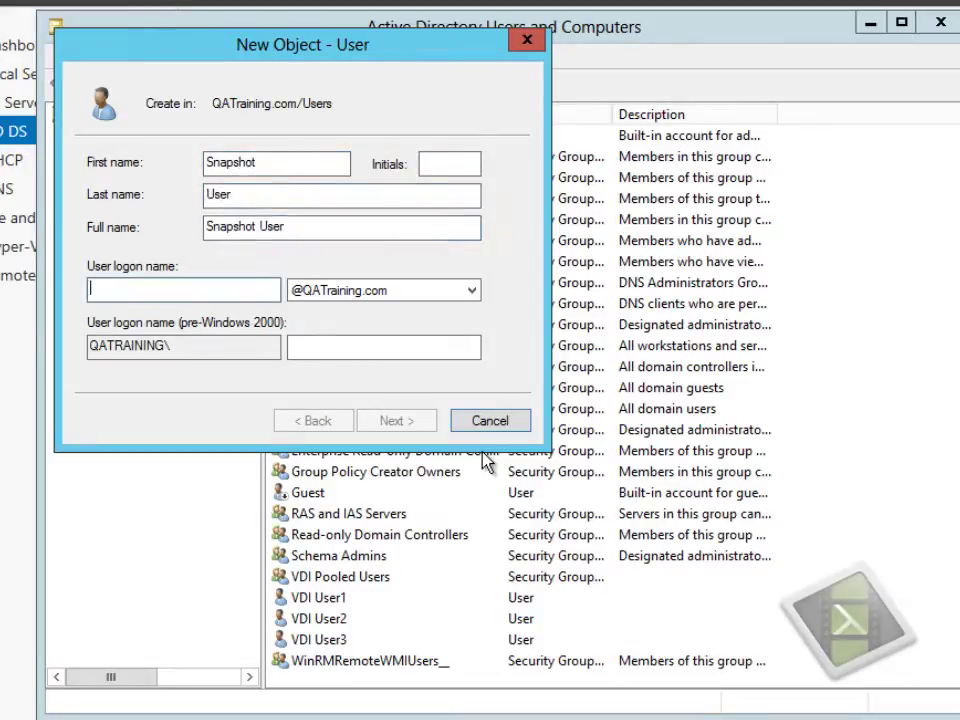
pyautogui.write('SUser')
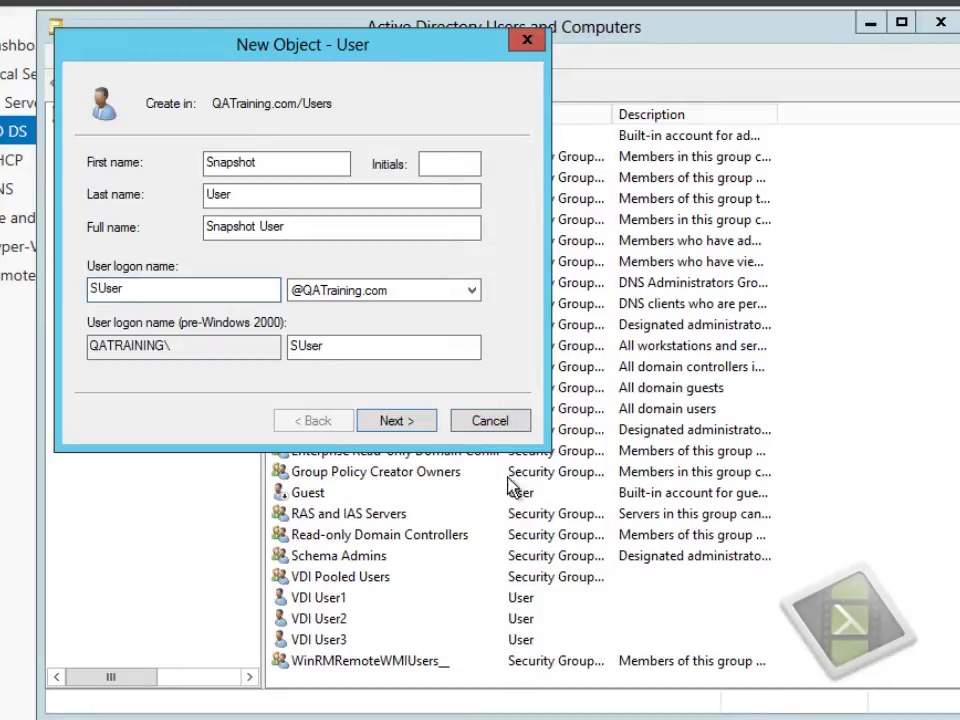
# - Enter the account password, set it to never expire and be unchangeable, and finish
pyautogui.click(397, 420)
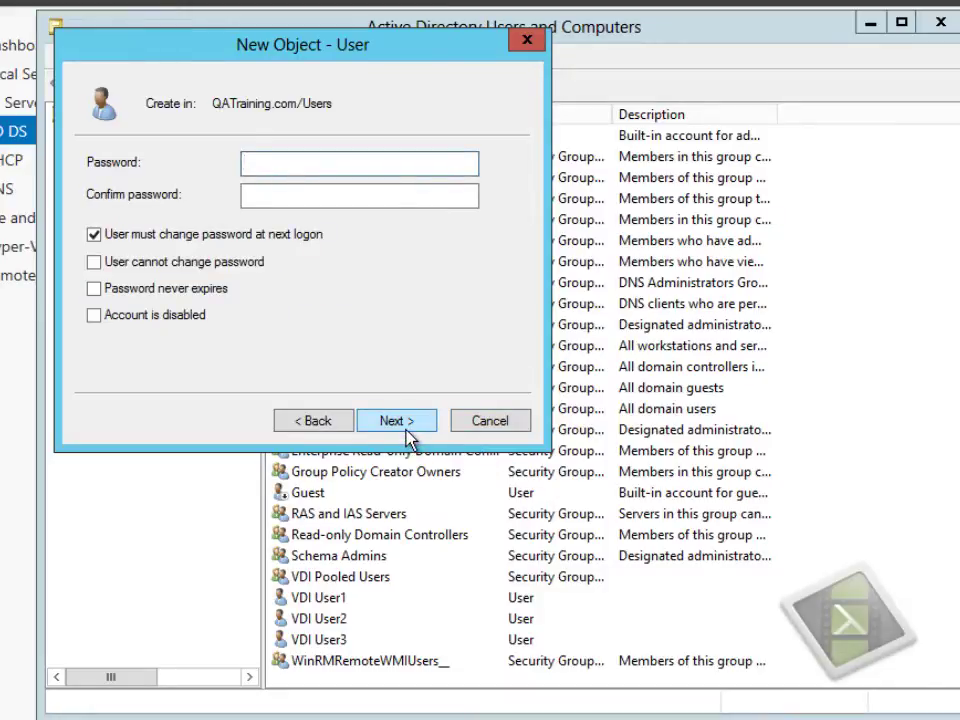
pyautogui.write('Pa$$w0rd')
pyautogui.press('Tab')
pyautogui.write('Pa$$w0rd')
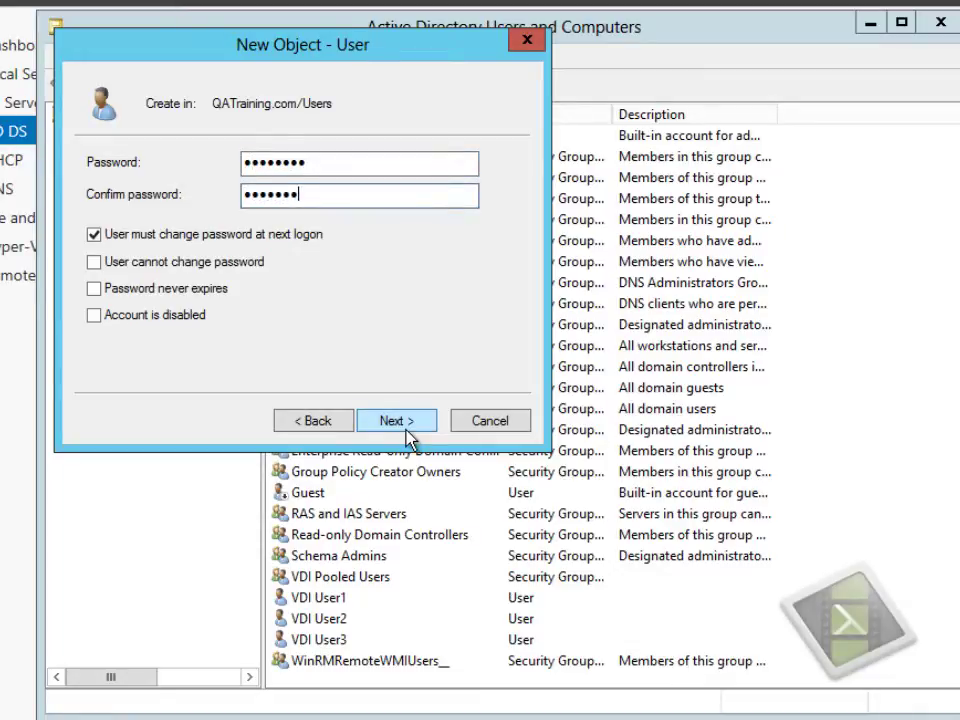
pyautogui.press('Tab')
pyautogui.press('space')
pyautogui.press('Tab')
pyautogui.press('space')
pyautogui.press('Tab')
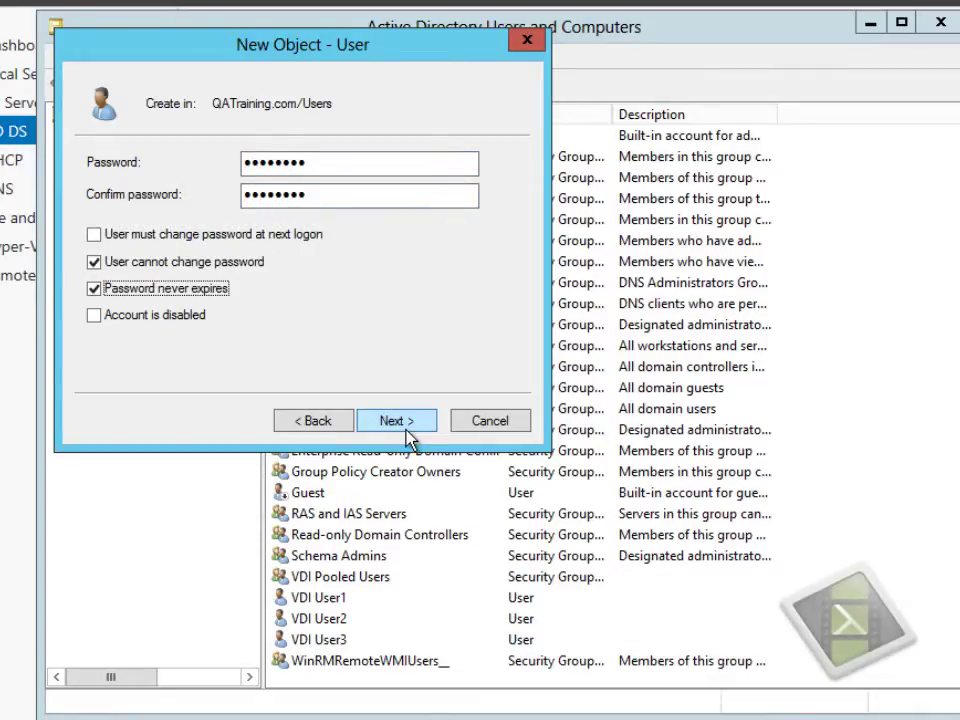
pyautogui.click(406, 430)
pyautogui.click(406, 430)
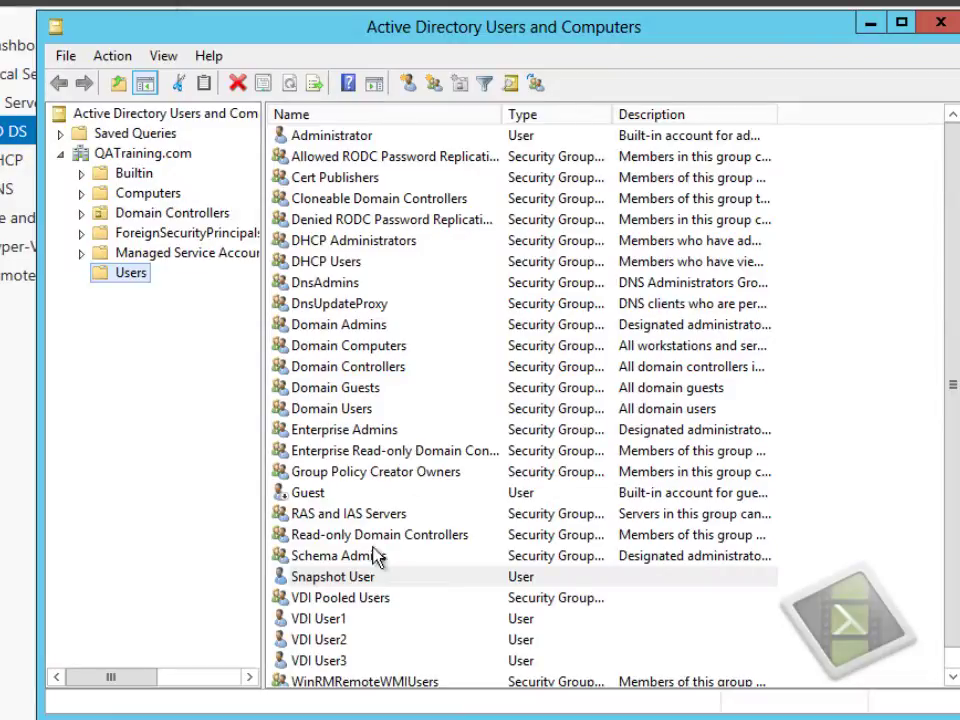
# - Switch the console's directory server to QA-DC02
pyautogui.click(362, 578)
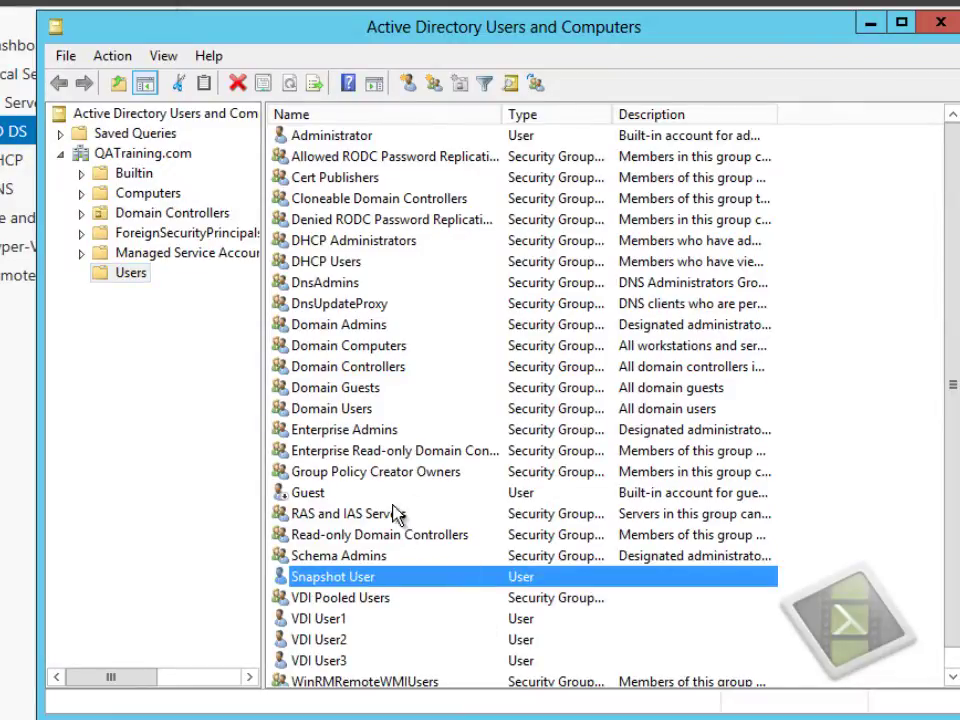
pyautogui.rightClick(217, 124)
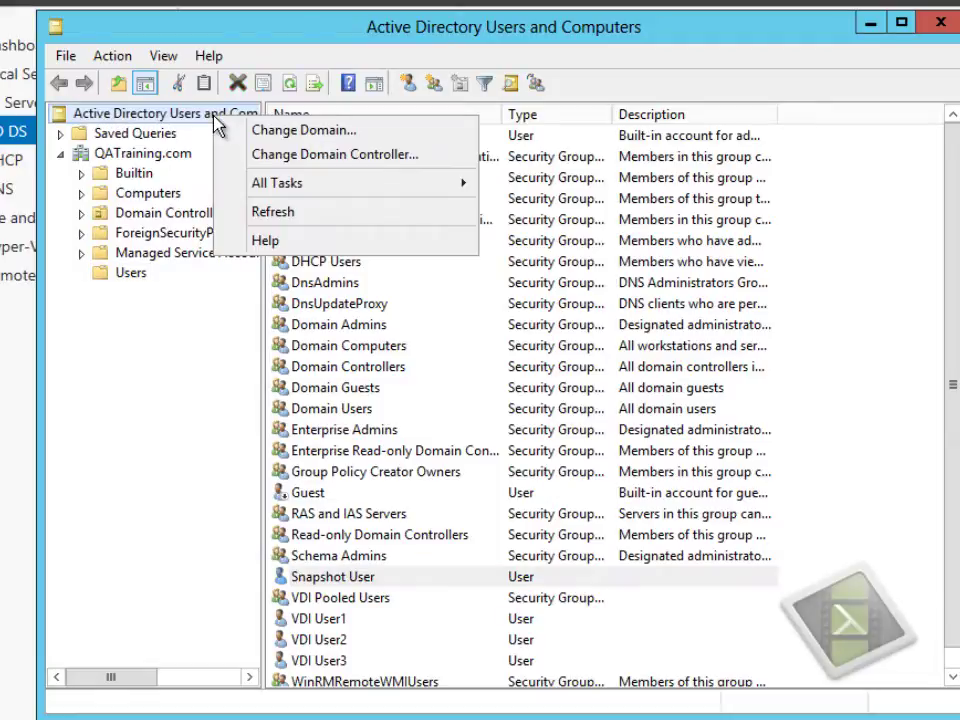
pyautogui.click(268, 157)
pyautogui.click(280, 373)
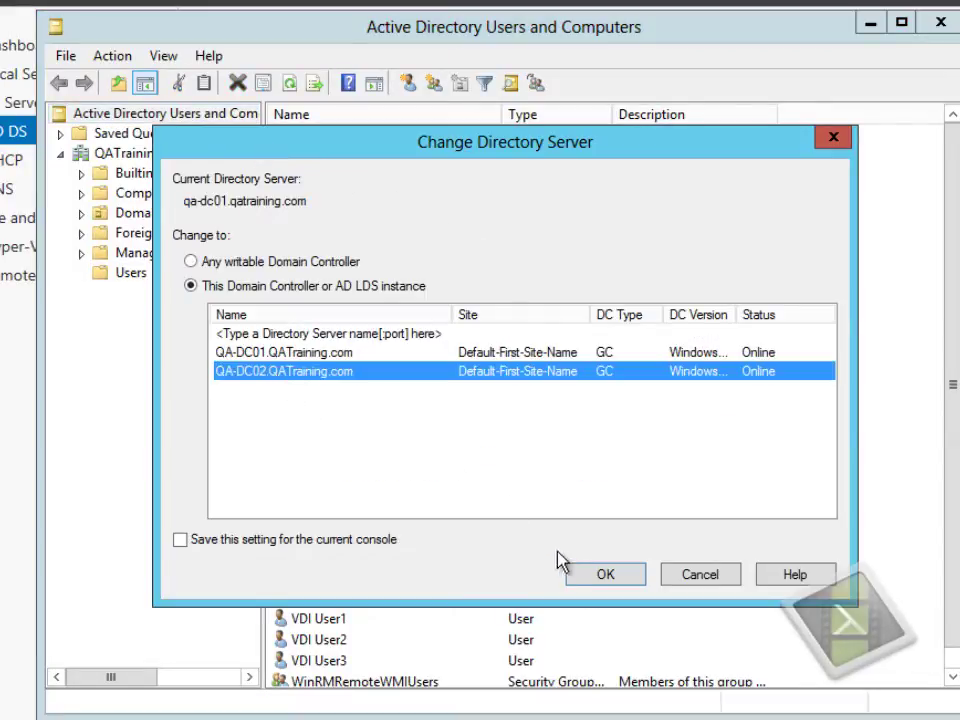
pyautogui.click(603, 576)
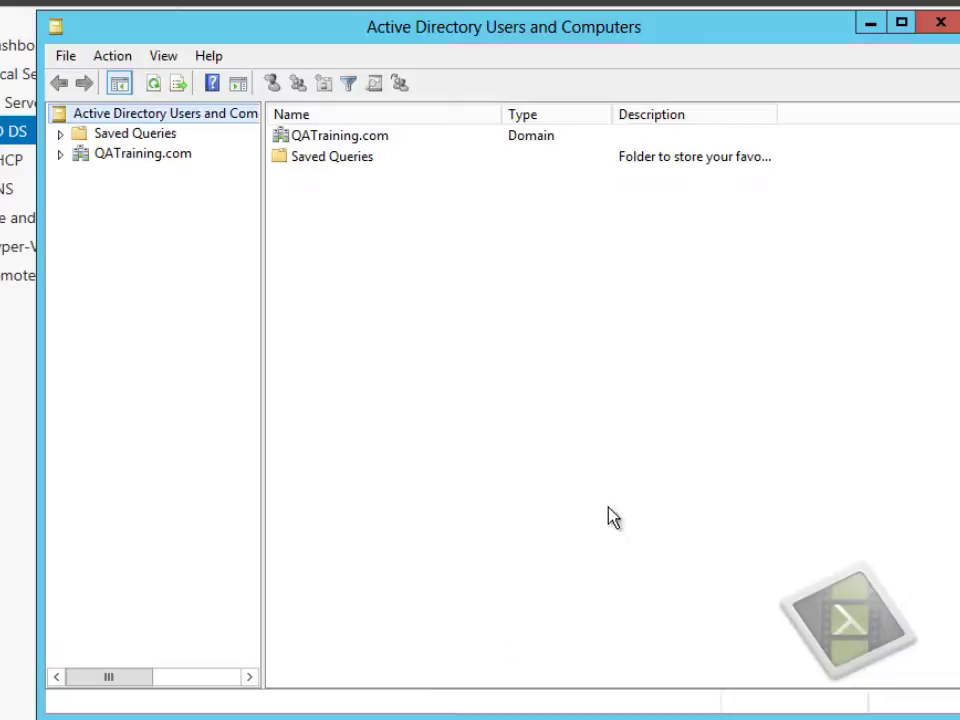
# - Confirm Snapshot User appears in QATraining.com Users on QA-DC02, then close the console
pyautogui.click(143, 158)
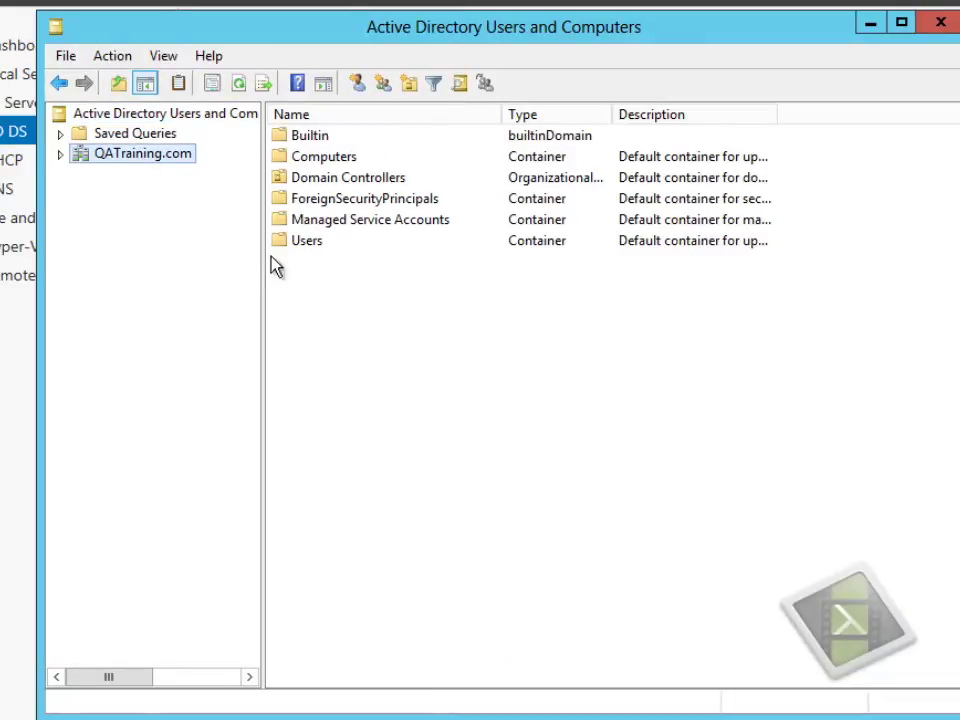
pyautogui.doubleClick(294, 242)
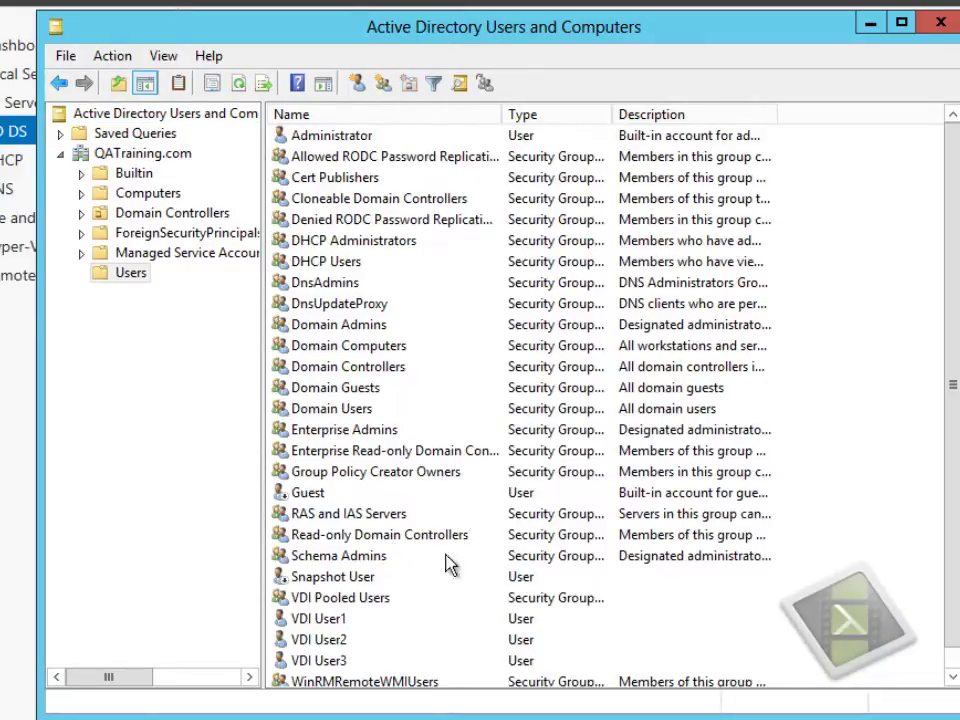
pyautogui.click(114, 279)
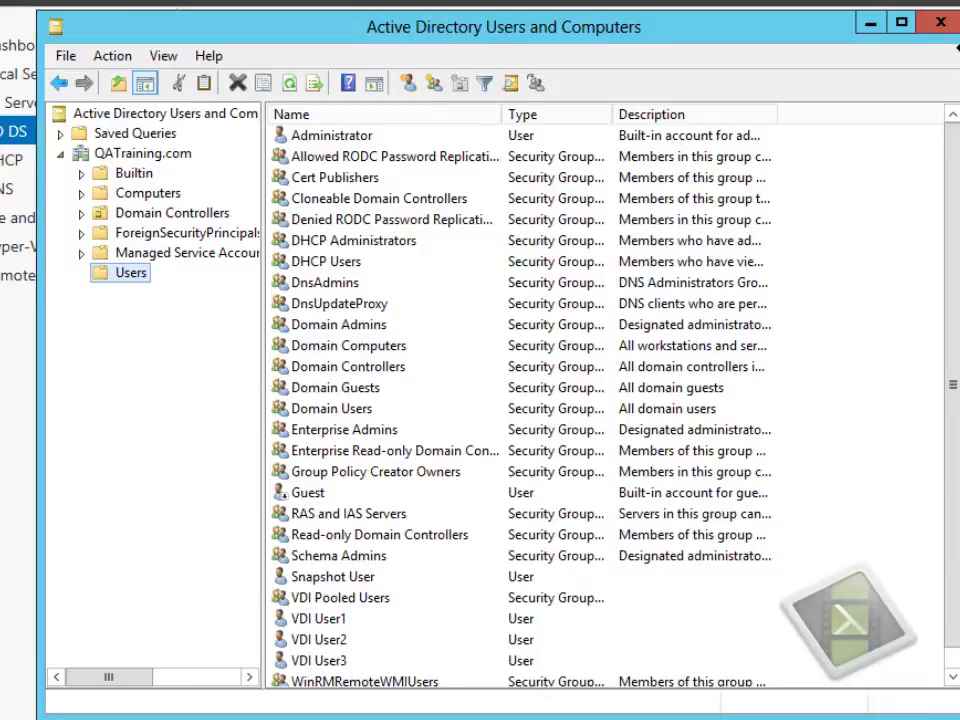
pyautogui.click(941, 27)
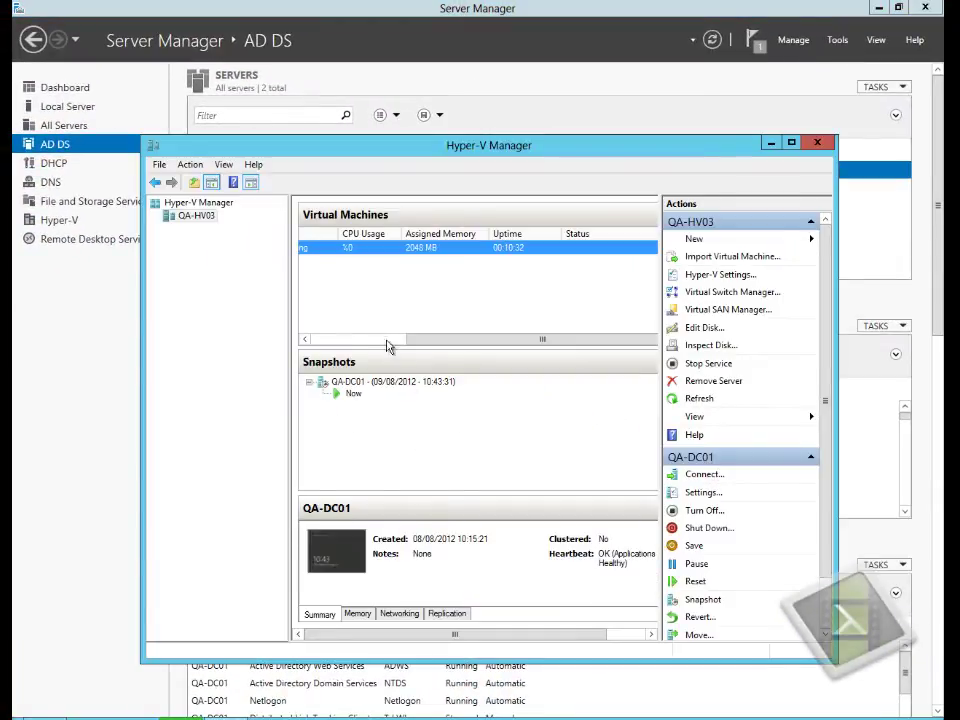
# - Apply QA-DC01's 09/08/2012 10:43:31 snapshot and confirm the rollback
pyautogui.click(355, 340)
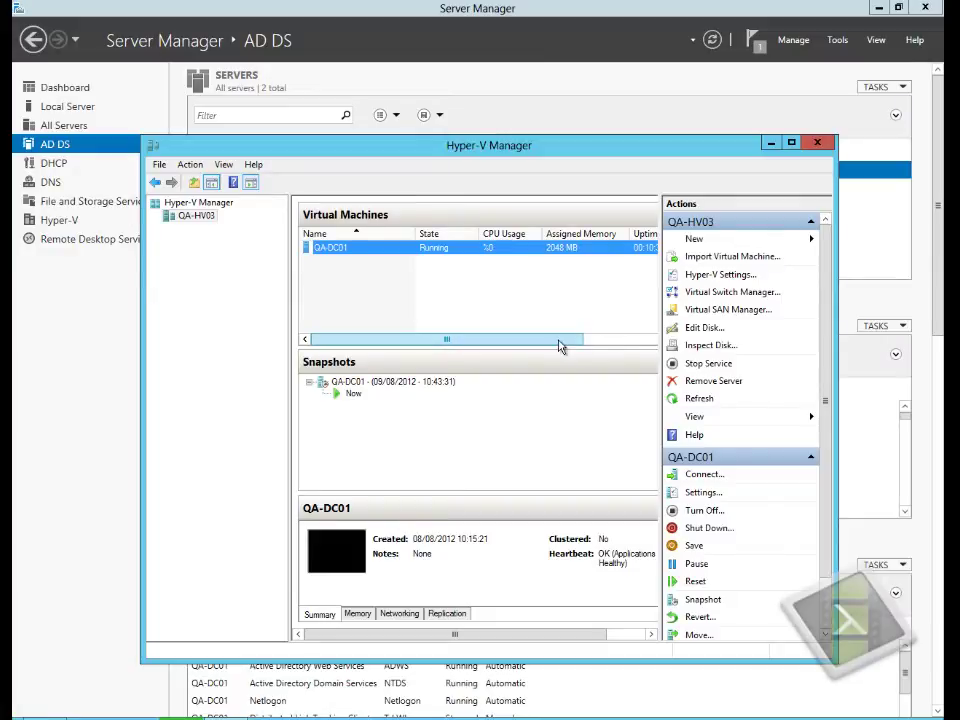
pyautogui.moveTo(561, 345); pyautogui.dragTo(622, 347)
pyautogui.rightClick(362, 383)
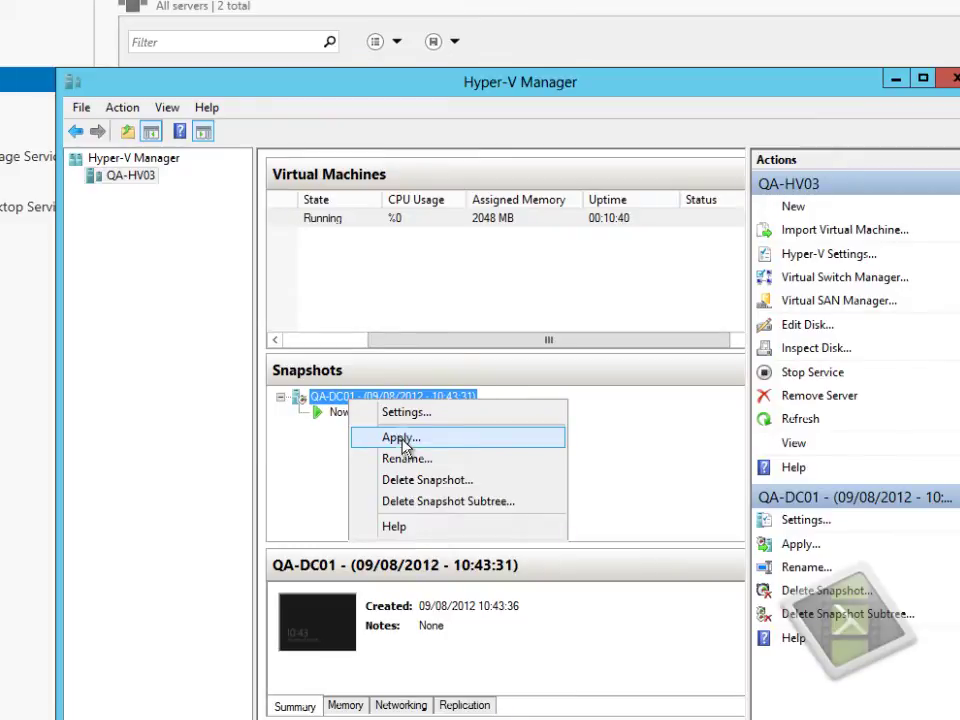
pyautogui.click(403, 440)
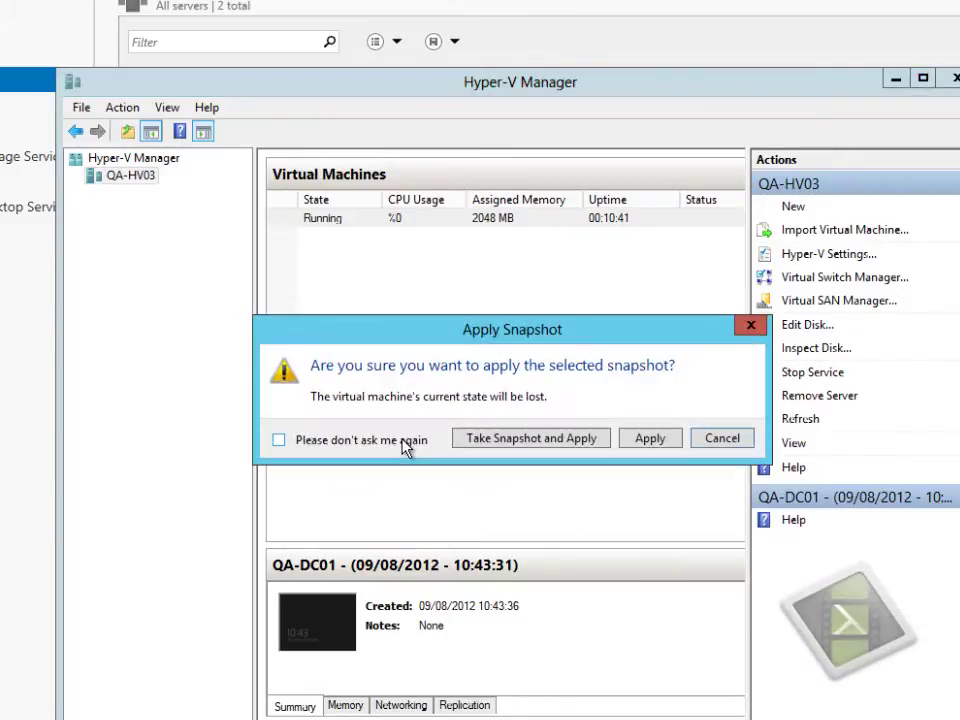
pyautogui.click(648, 439)
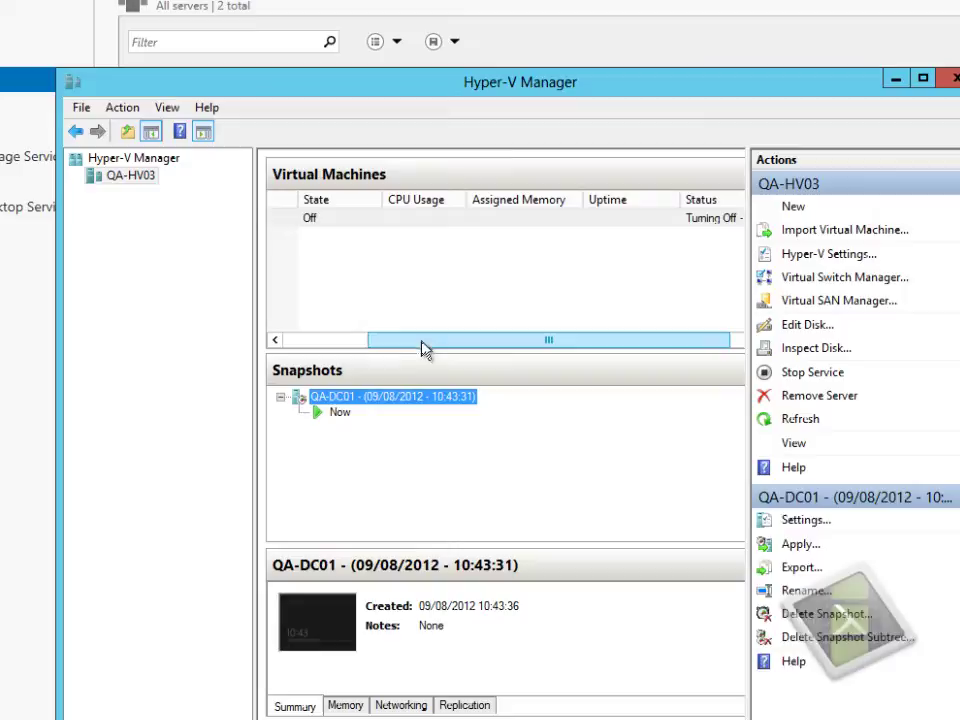
pyautogui.moveTo(422, 349); pyautogui.dragTo(347, 349)
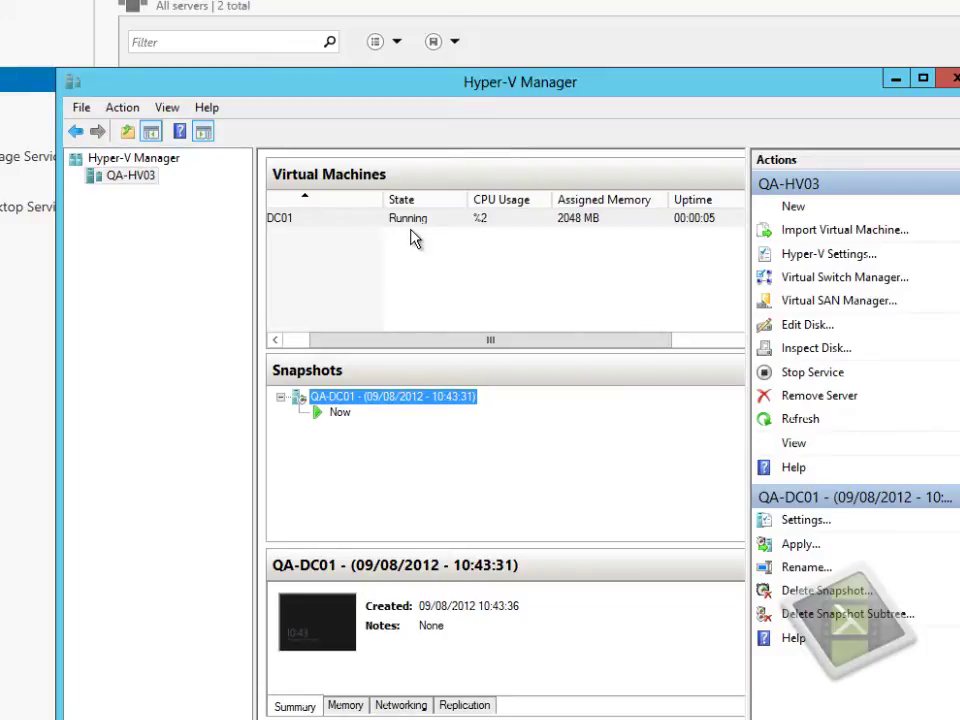
# - Minimize Hyper-V Manager and refresh Server Manager's Servers and Events lists
pyautogui.click(896, 80)
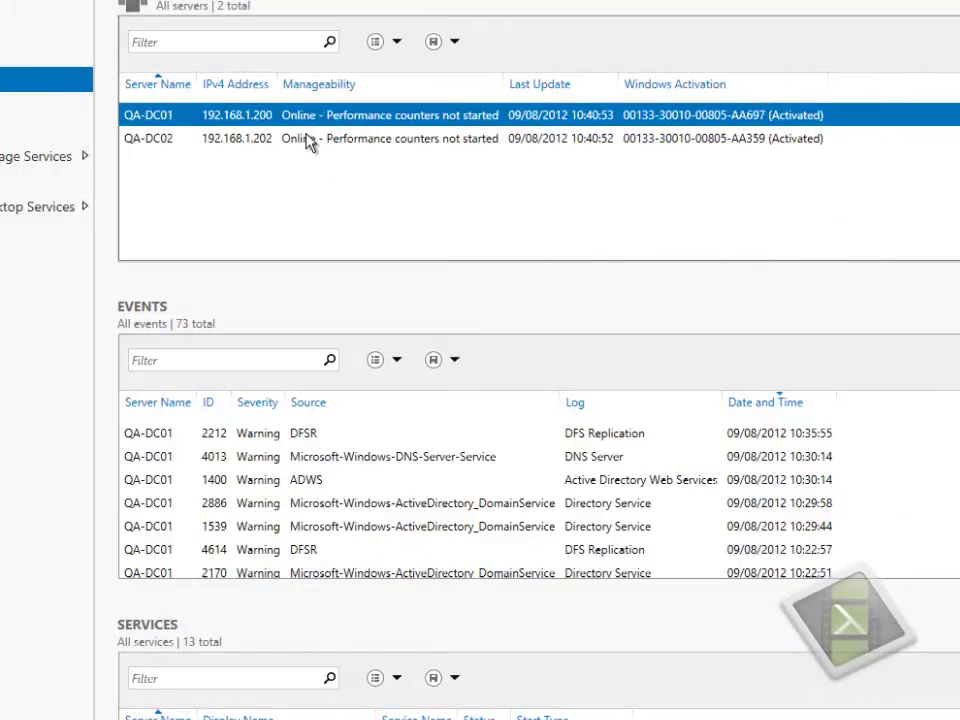
pyautogui.click(945, 5)
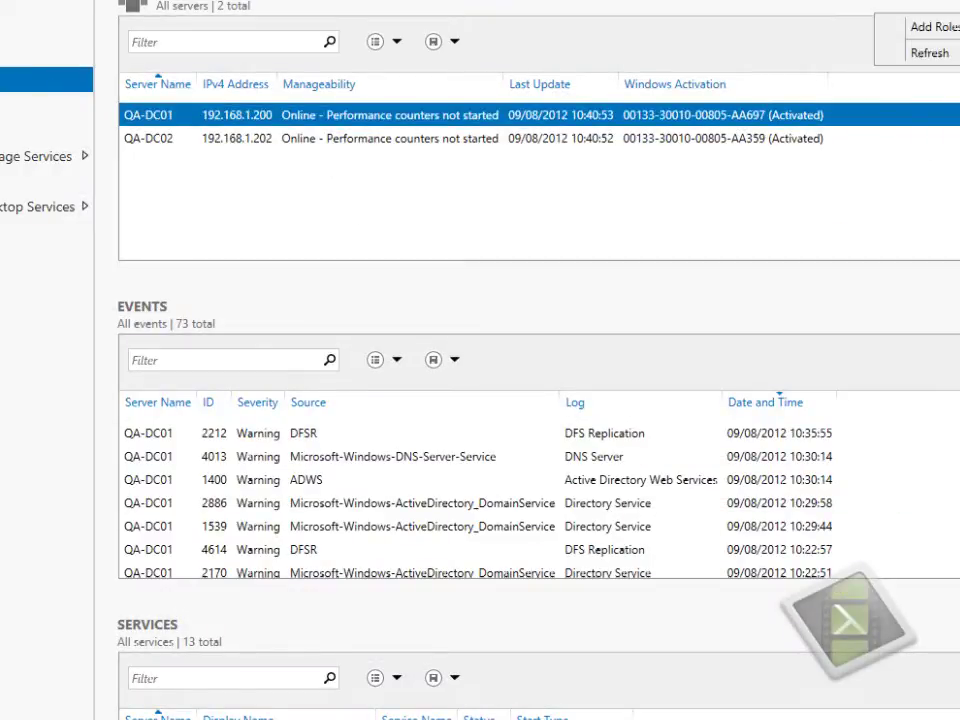
pyautogui.click(930, 53)
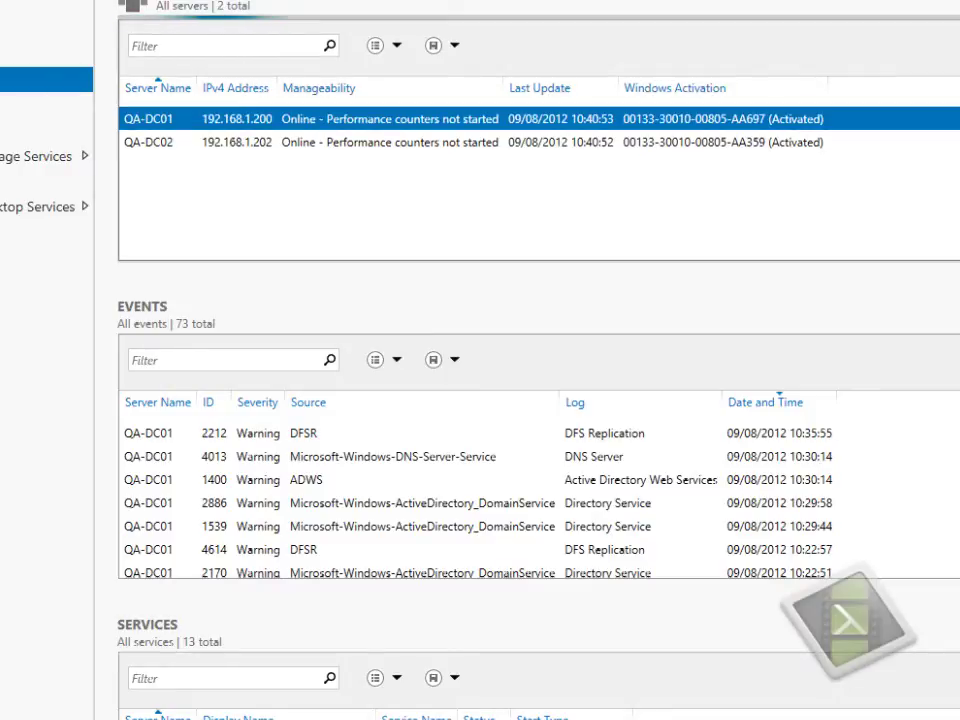
pyautogui.click(950, 318)
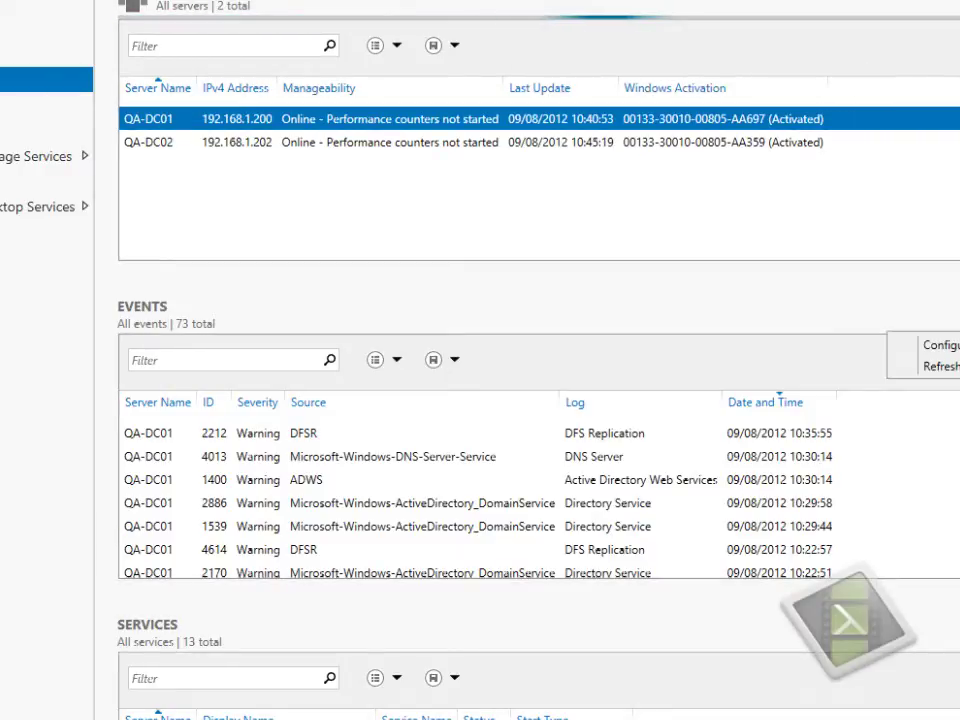
pyautogui.click(945, 367)
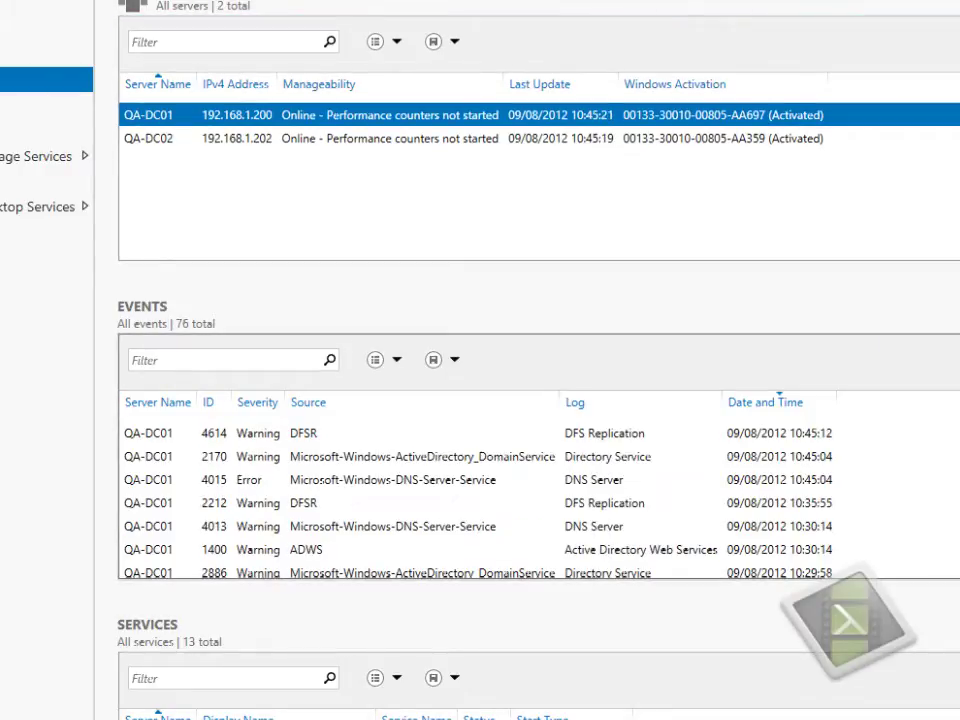
# - Open the 2170 Directory Service warning and select its Generation ID change description
pyautogui.click(489, 462)
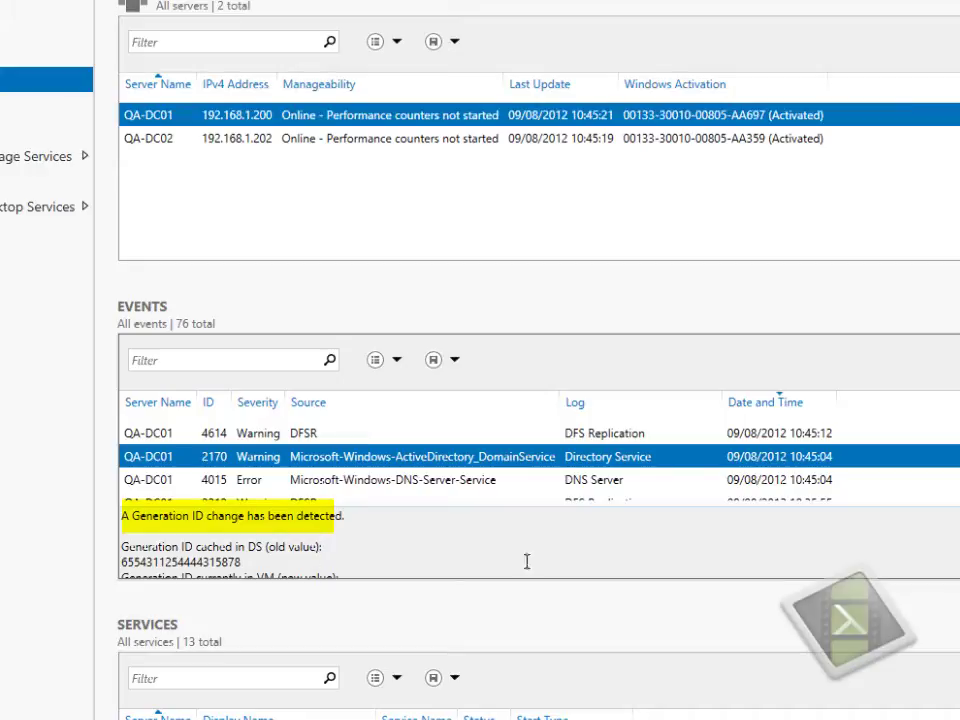
pyautogui.scroll(-2, 540, 543)
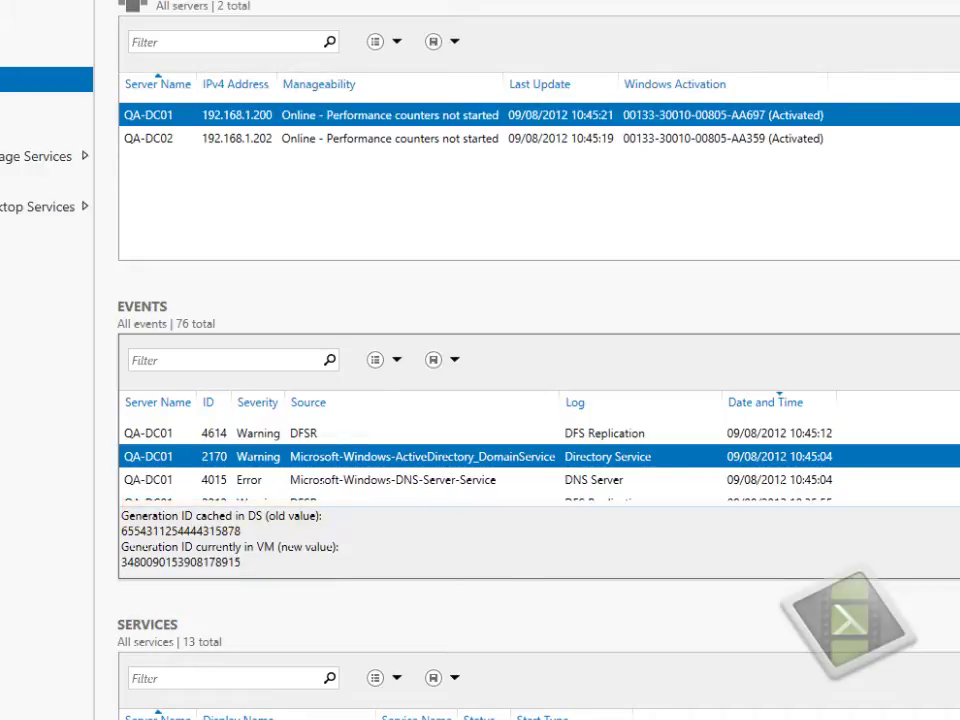
pyautogui.scroll(-1, 540, 543)
pyautogui.scroll(-1, 540, 543)
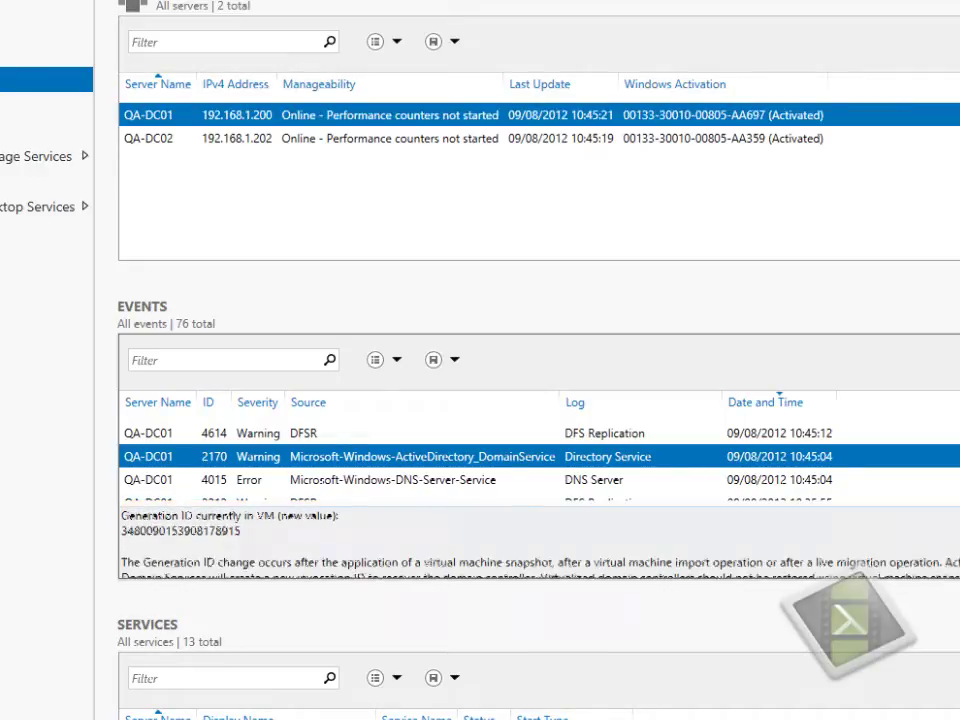
pyautogui.scroll(-1, 540, 543)
pyautogui.scroll(-1, 540, 543)
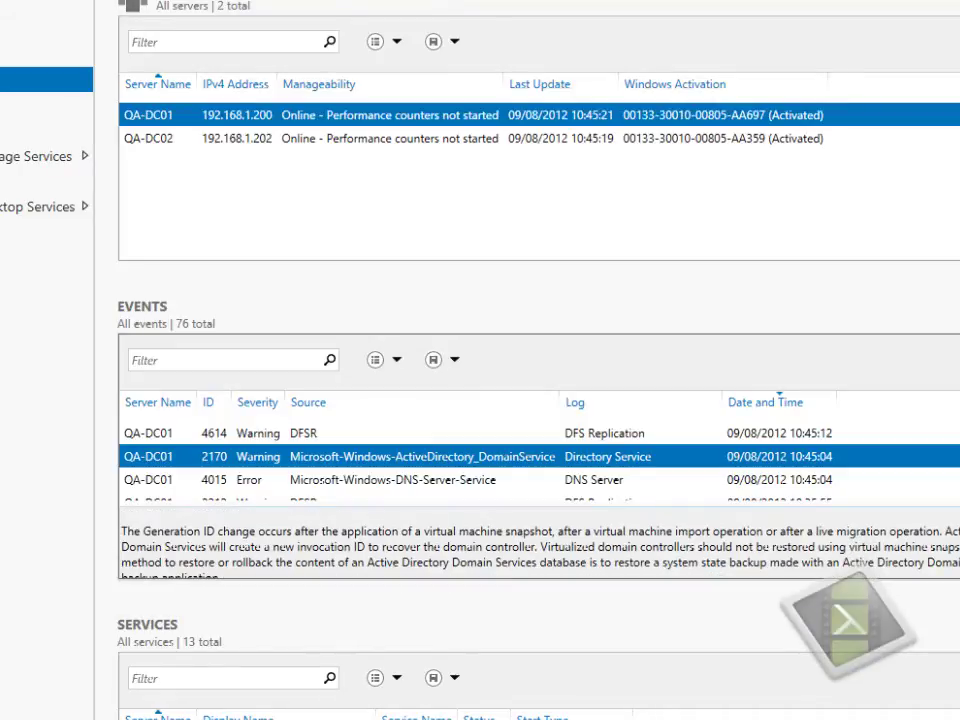
pyautogui.scroll(-1, 540, 543)
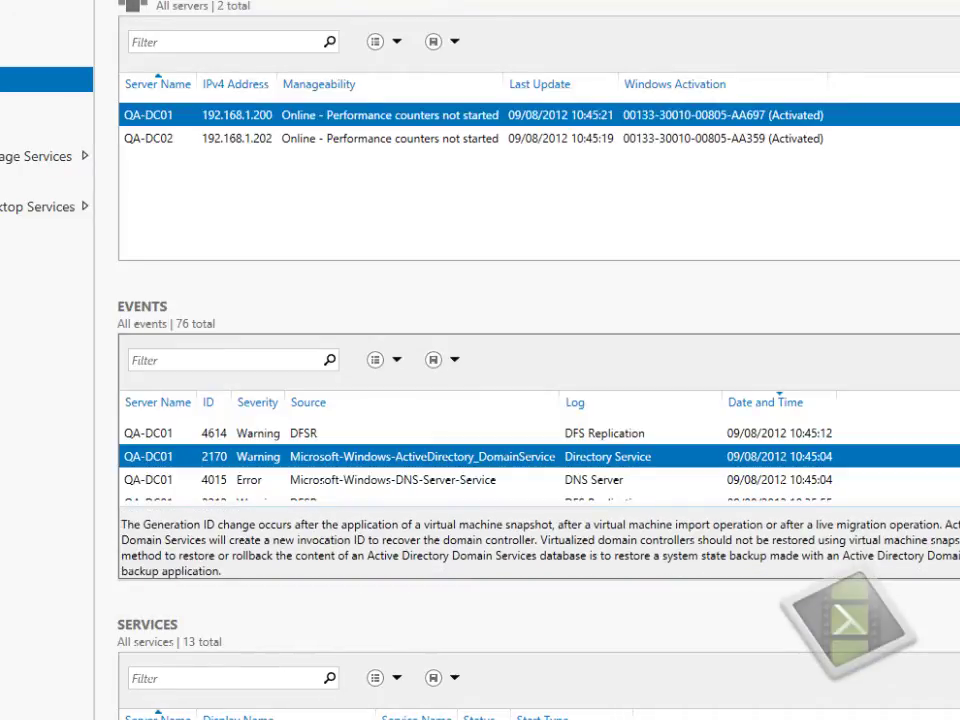
pyautogui.hotkey('ctrl', 'a')
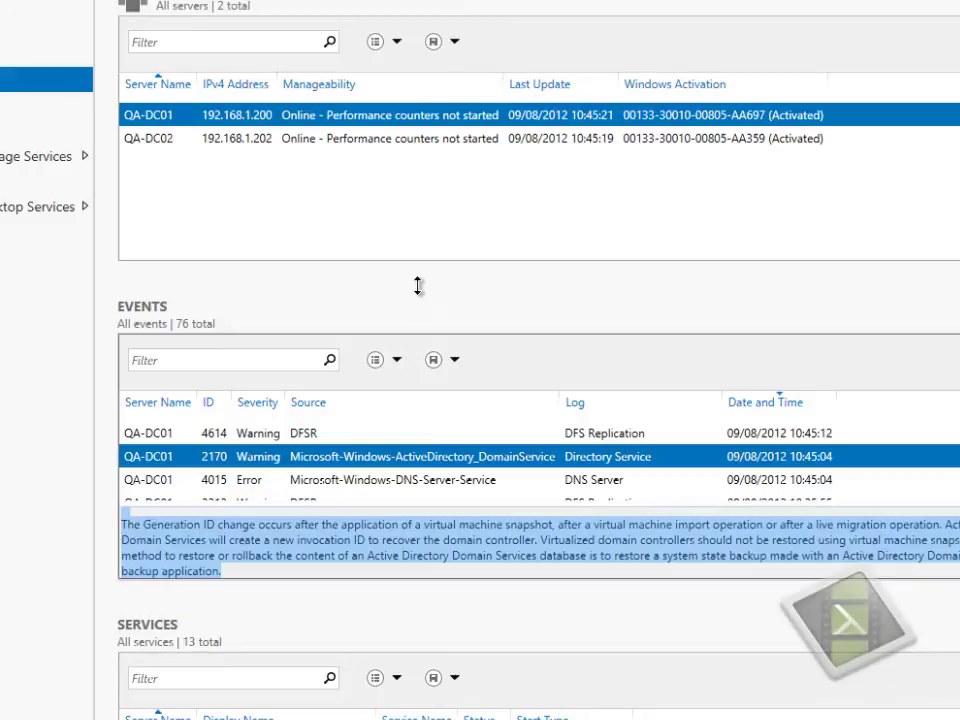
# - Check in Active Directory Users and Computers on QA-DC01 that Snapshot User survived the rollback
pyautogui.rightClick(224, 118)
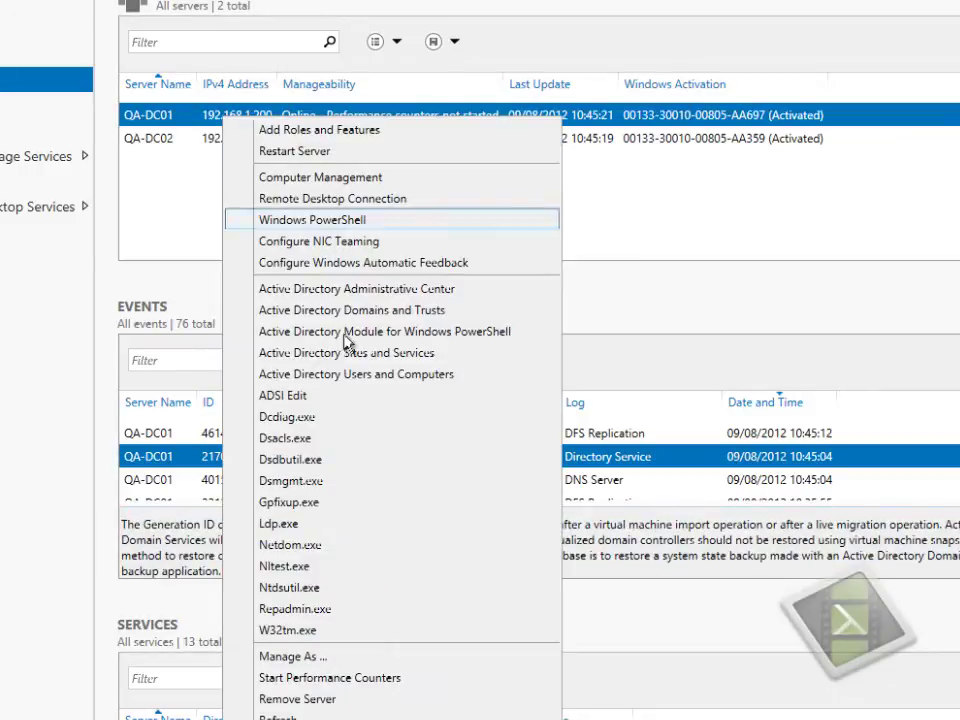
pyautogui.click(349, 376)
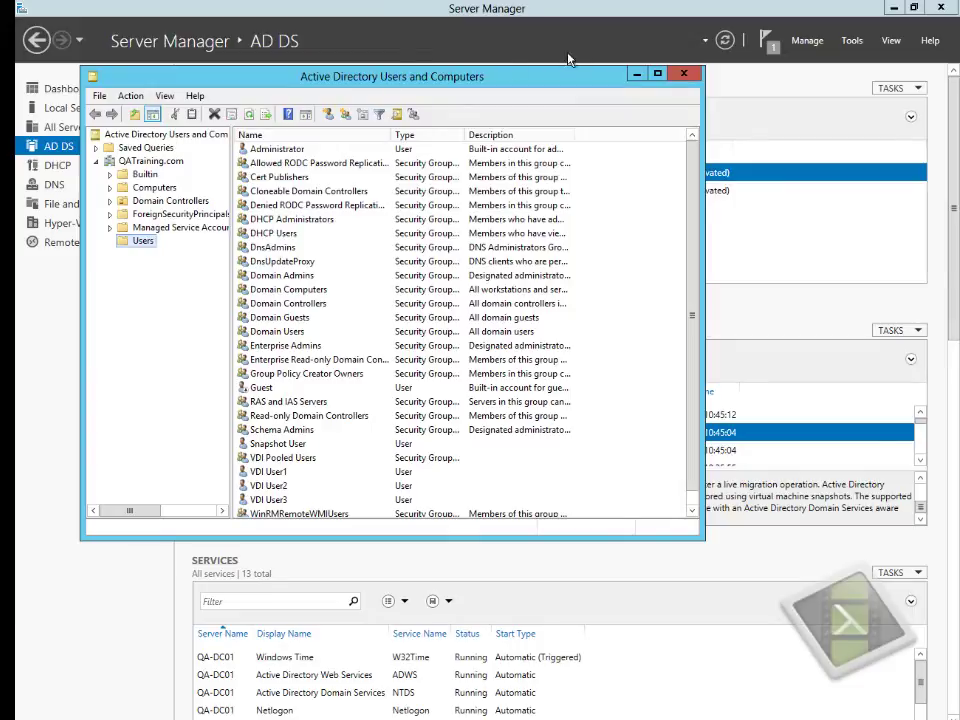
pyautogui.click(467, 86)
# - Switch Server Manager to the Dashboard page
pyautogui.click(70, 89)
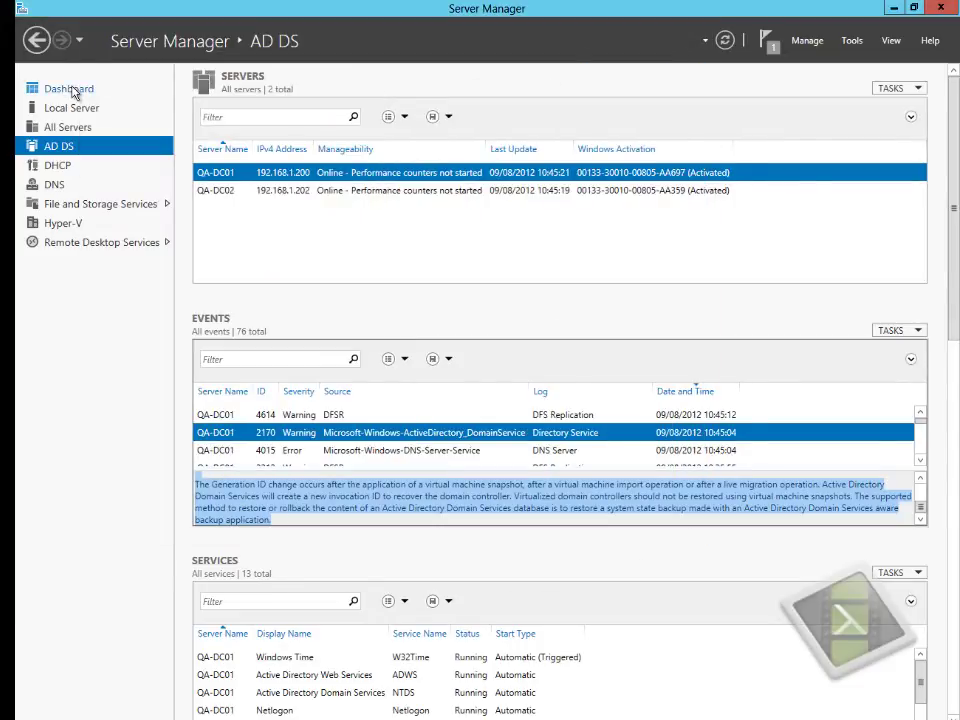